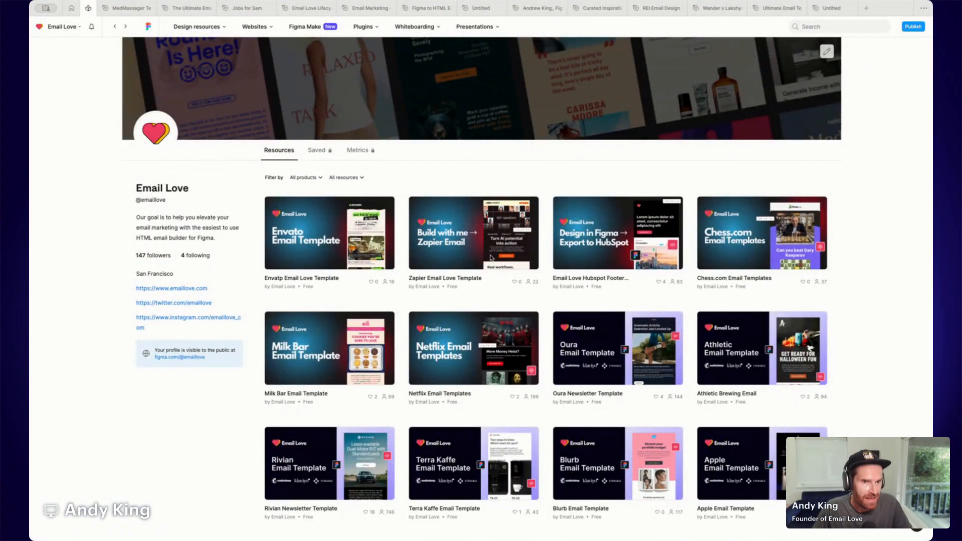
Browse the Email Love community templates and open the Apple Email Template page.
scroll(564, 282, "down", 3)
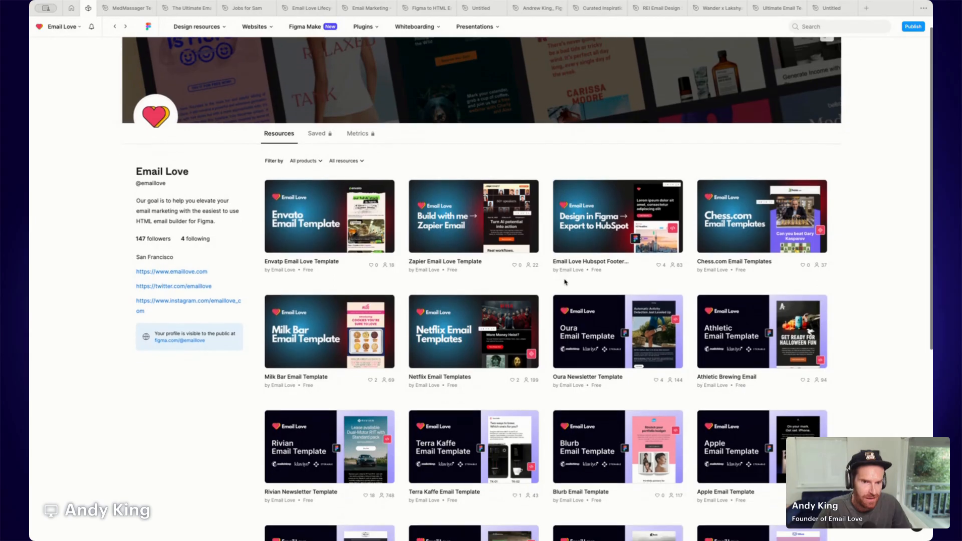
scroll(565, 282, "down", 2)
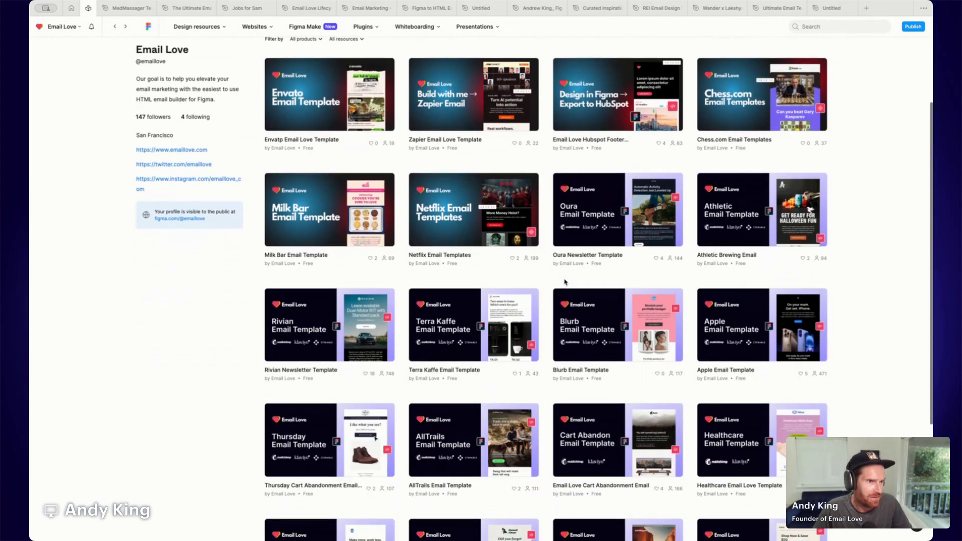
scroll(565, 282, "down", 6)
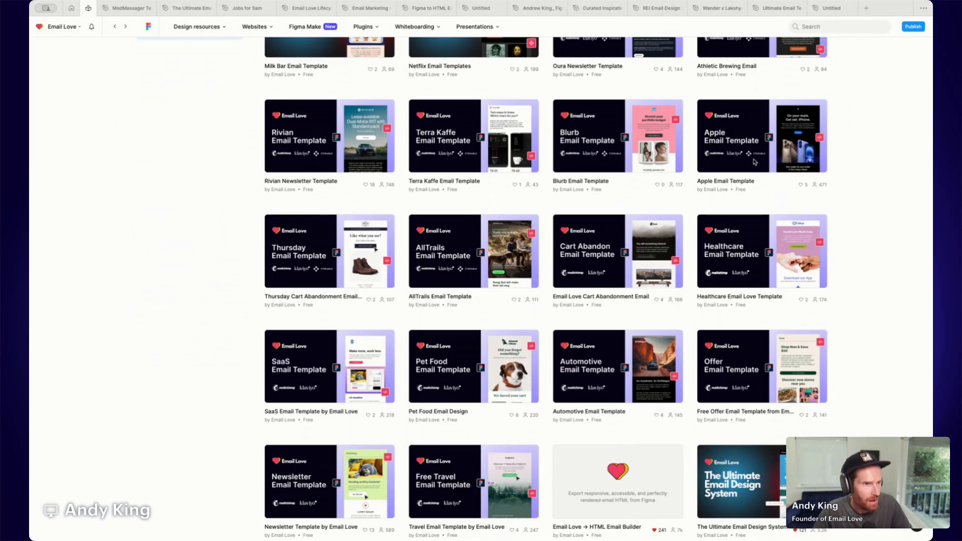
scroll(759, 153, "up", 1)
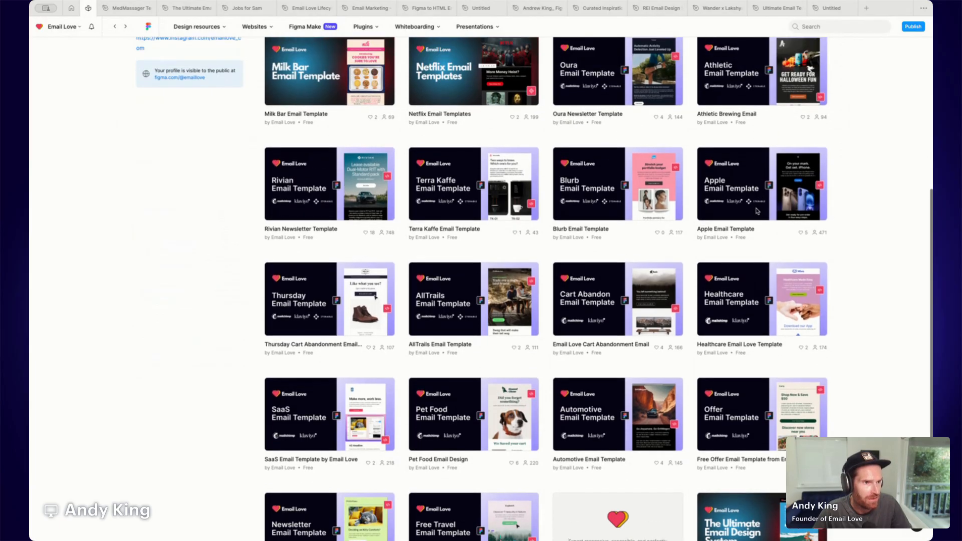
left_click(755, 177)
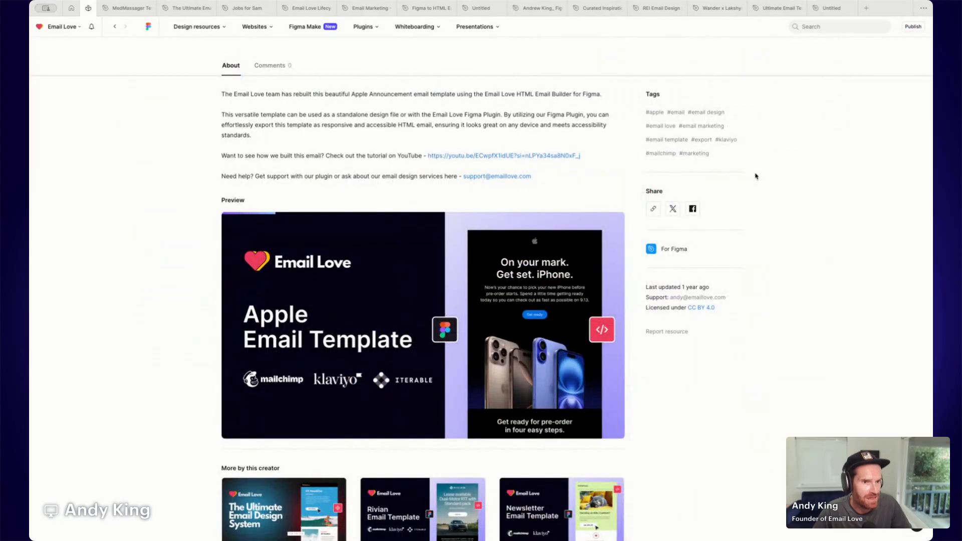
Open the Apple Email Template in Figma as a draft copy.
scroll(766, 296, "up", 3)
scroll(766, 297, "up", 2)
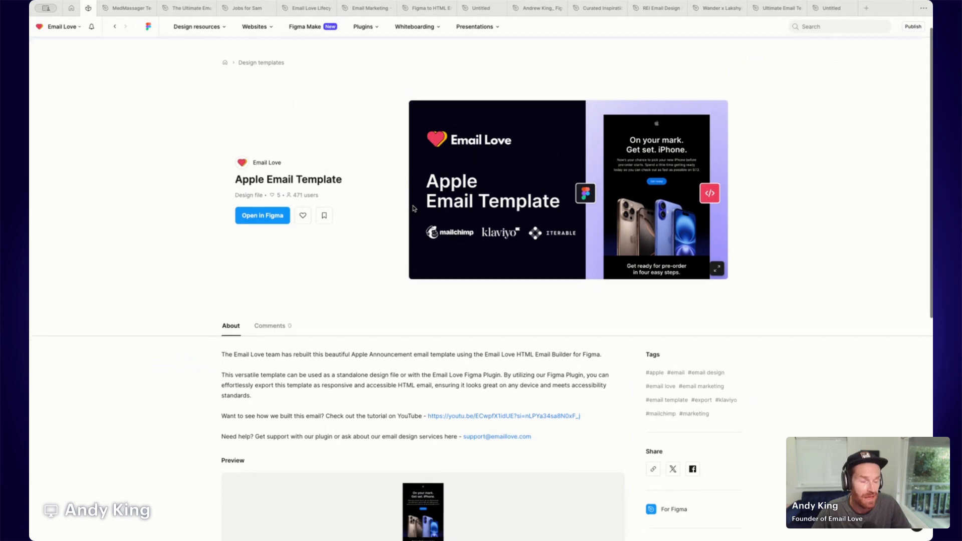
left_click(266, 214)
left_click(456, 253)
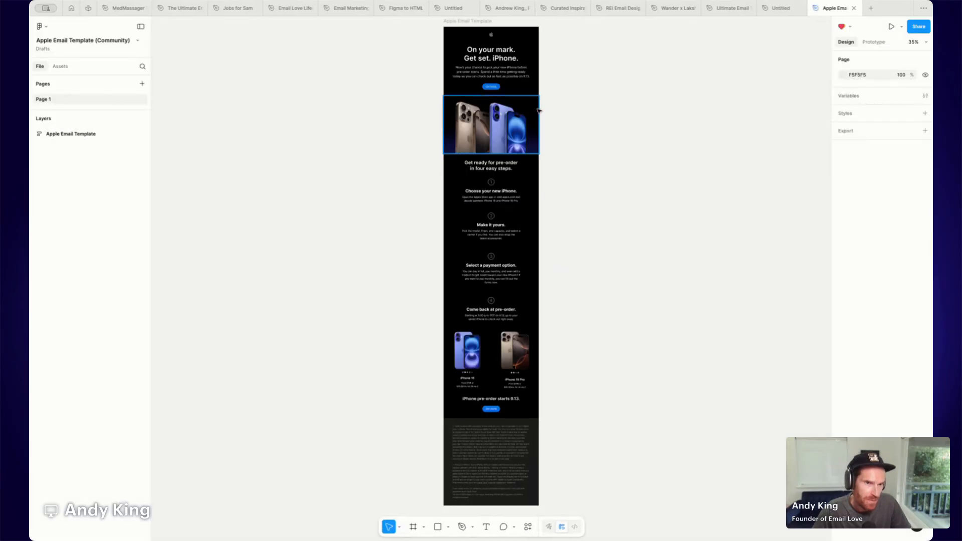
Inspect the template's nested mj-wrapper, mj-section and mj-column layers by selecting sections in the email.
scroll(548, 120, "up", 2)
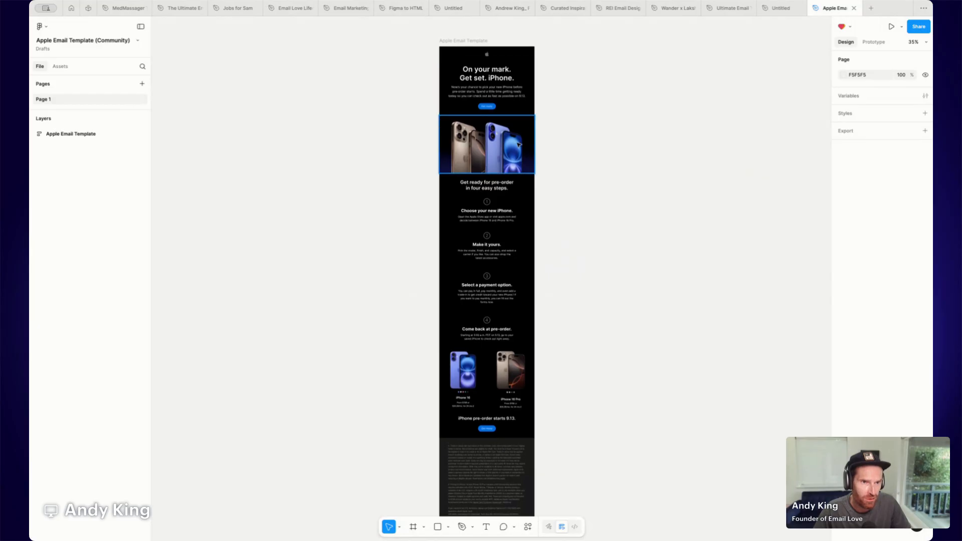
left_click(479, 70)
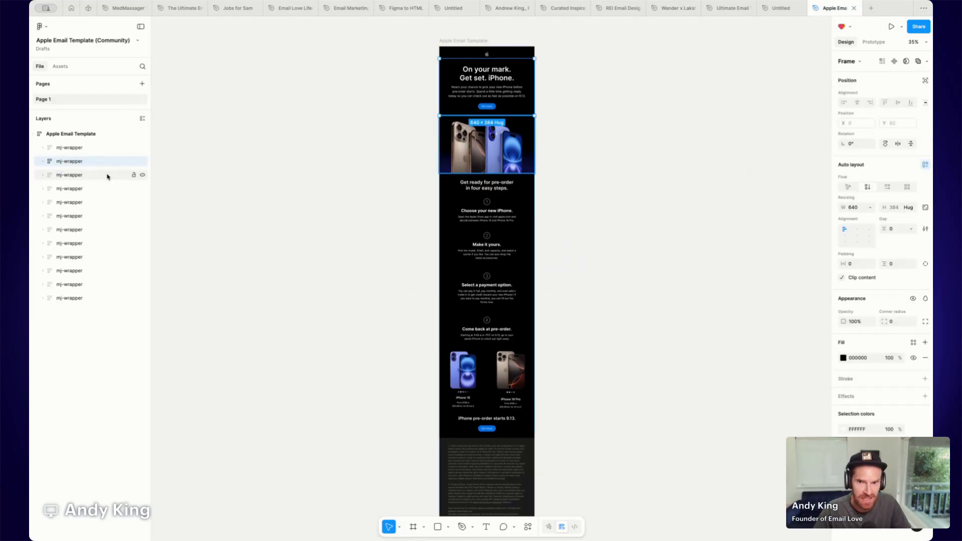
left_click(43, 161)
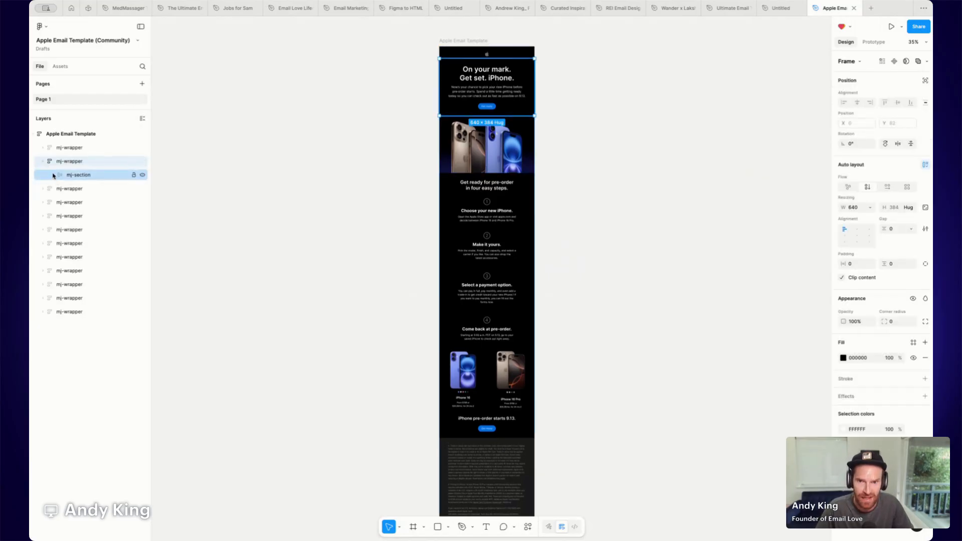
left_click(53, 174)
left_click(60, 189)
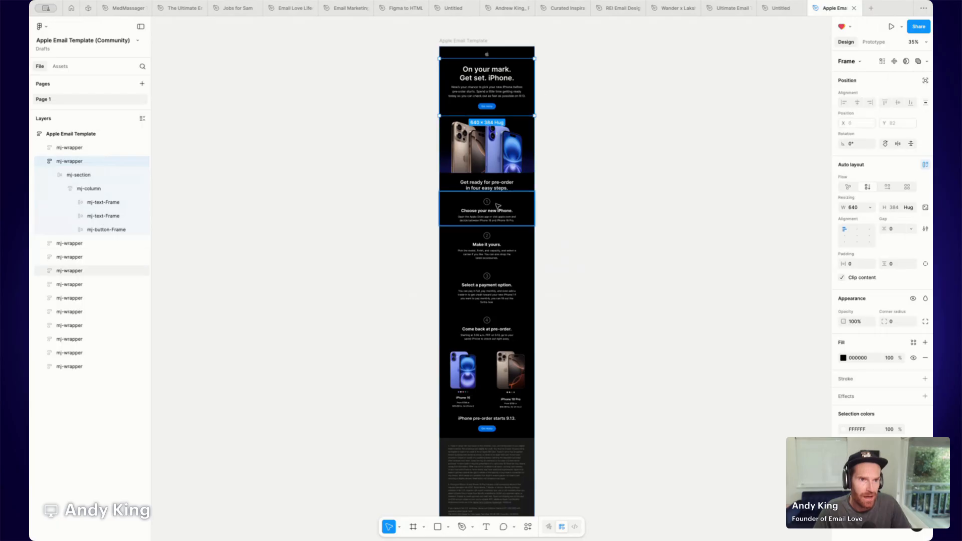
left_click(476, 211)
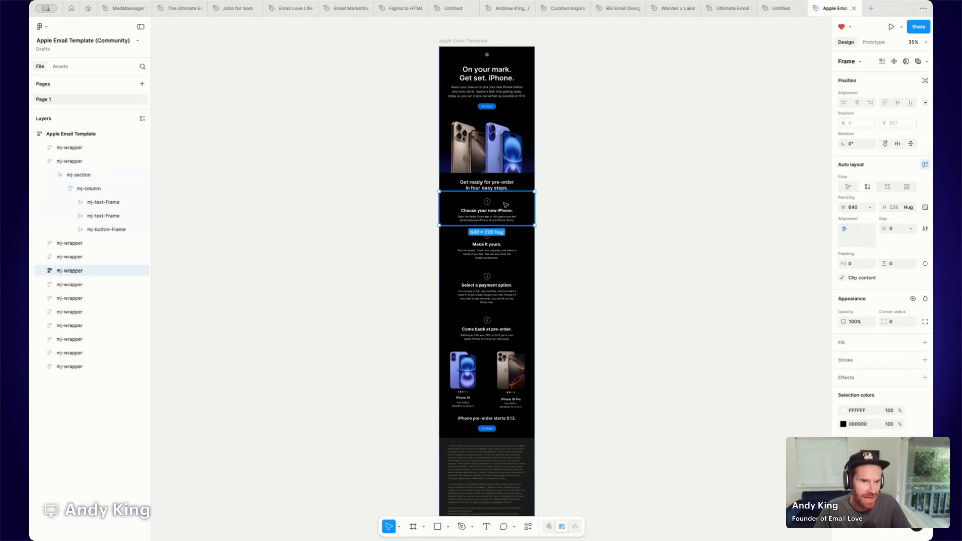
left_click(492, 252)
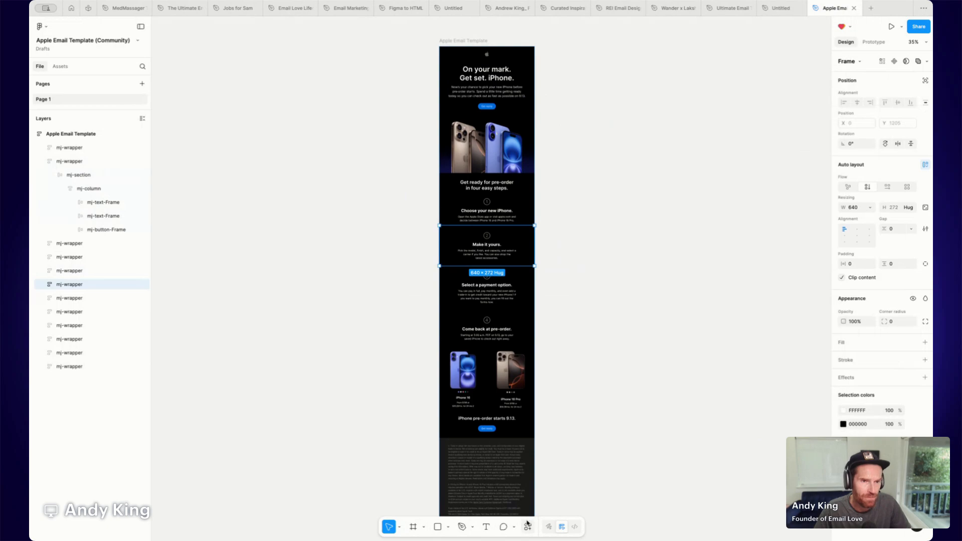
left_click(596, 320)
Launch the Email Love → HTML Email Builder plugin and choose to use an existing frame.
scroll(594, 287, "right", 1)
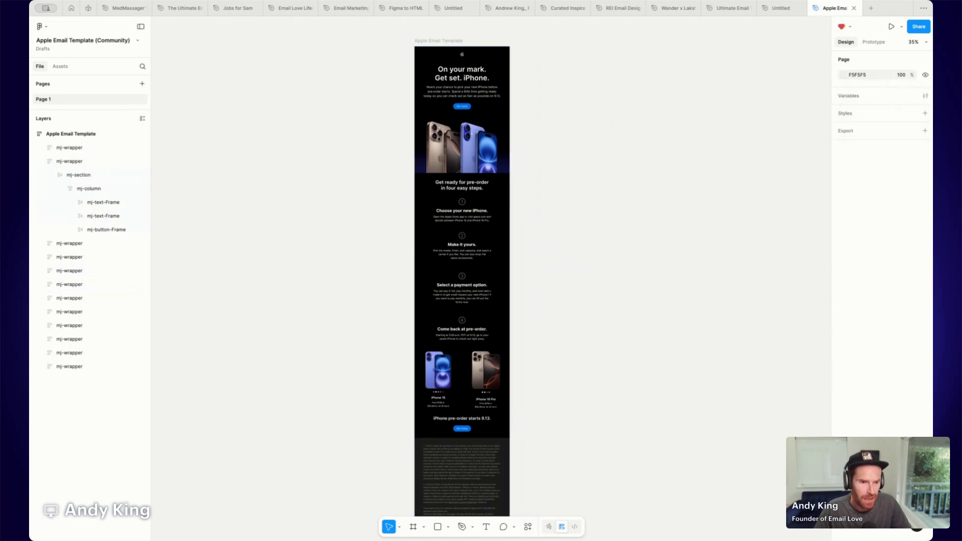
left_click(528, 527)
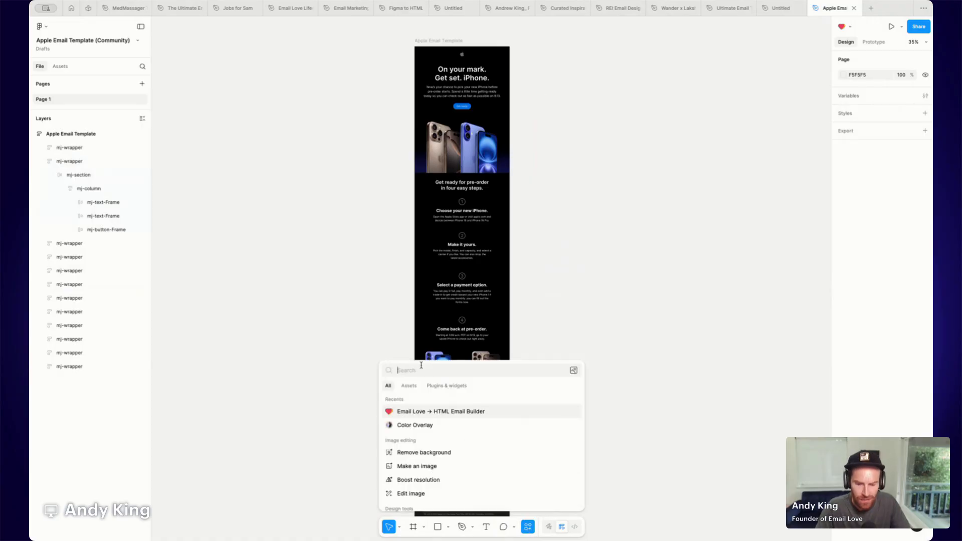
type("Email Love")
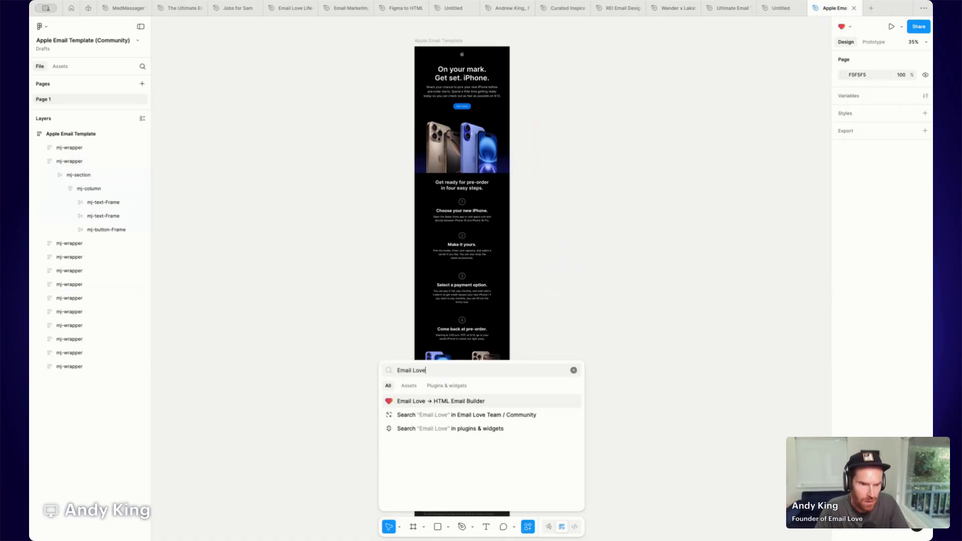
left_click(447, 402)
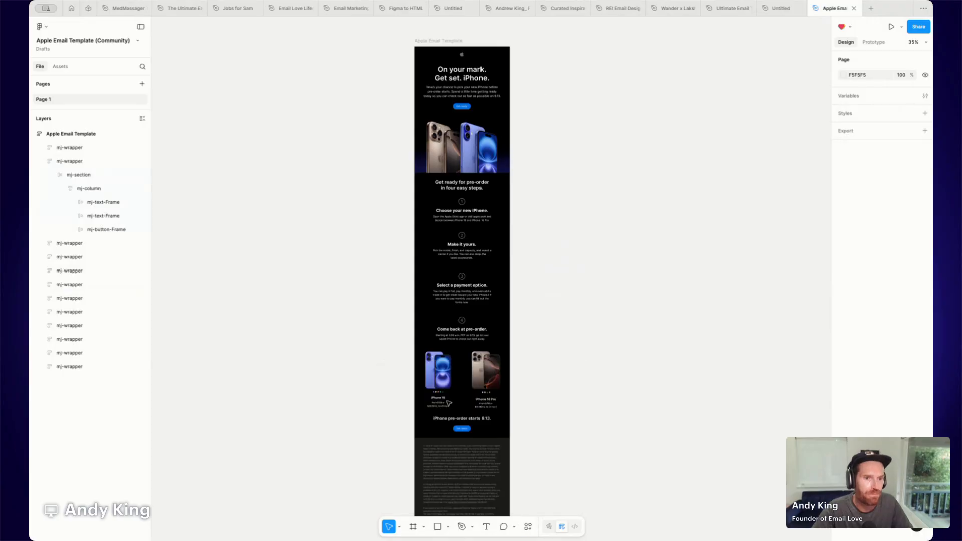
left_click_drag(253, 75, 620, 74)
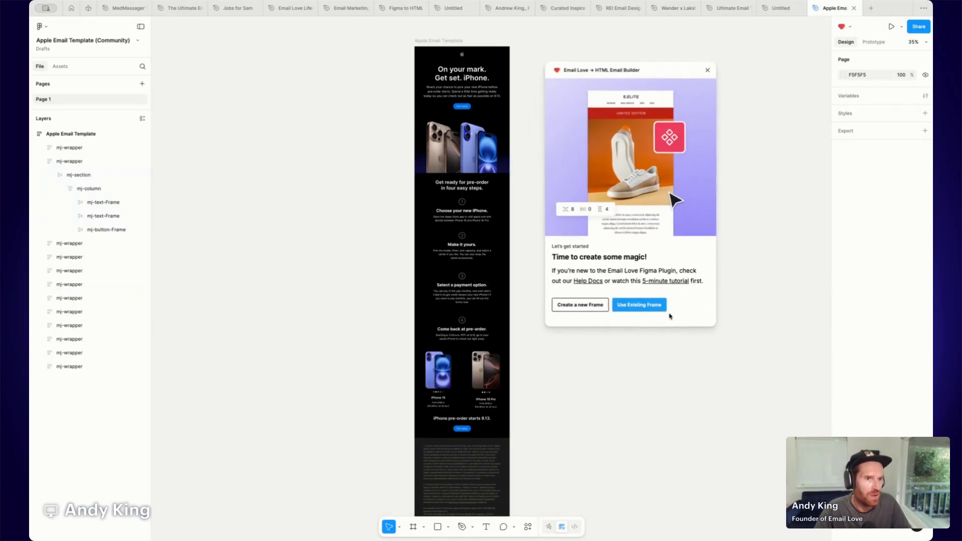
left_click(643, 307)
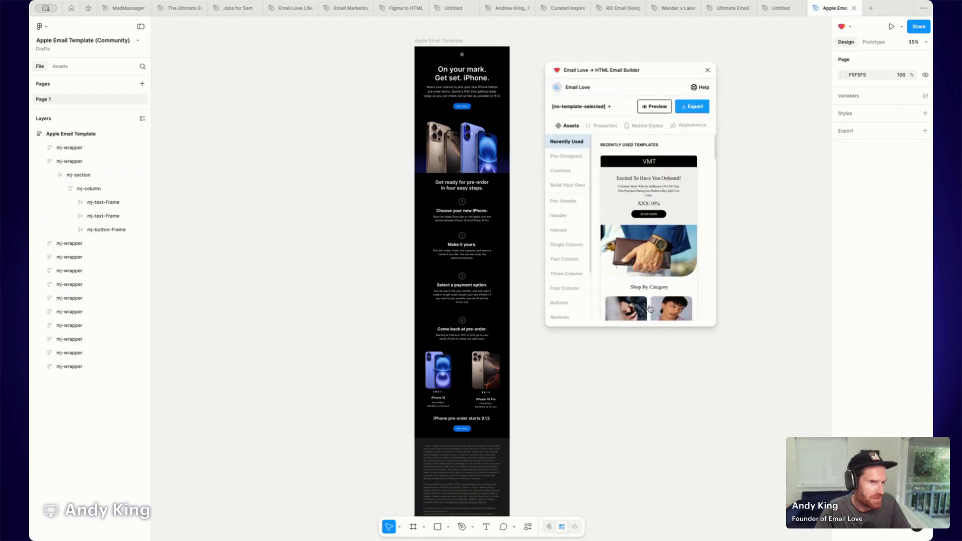
Select the Apple Email Template frame and open the plugin's preview of it.
left_click(437, 40)
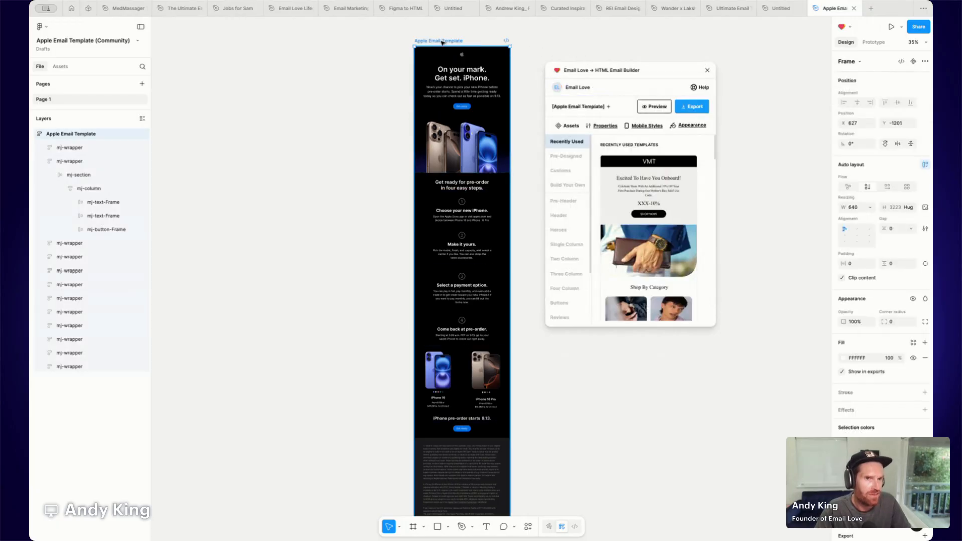
left_click(656, 107)
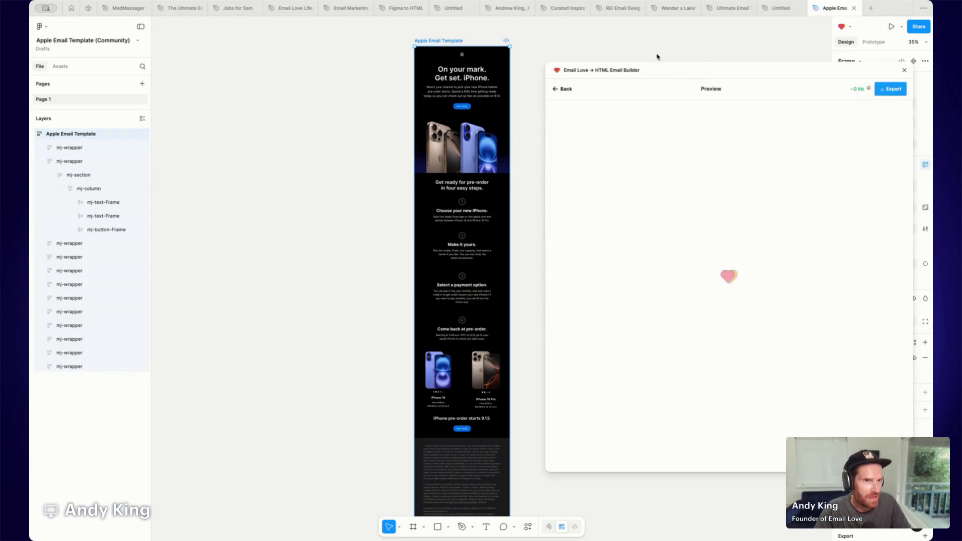
left_click_drag(614, 70, 545, 25)
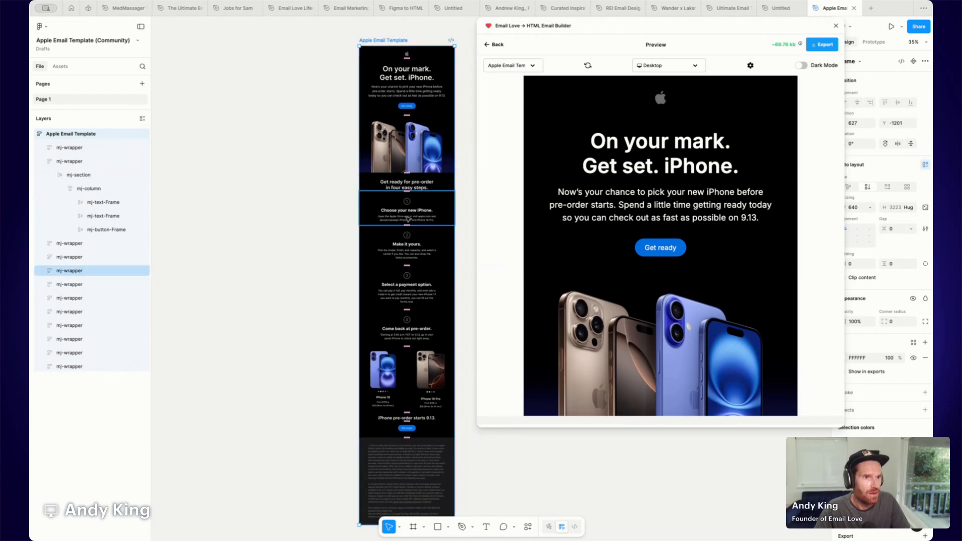
Scroll through the desktop preview of the whole email.
left_click_drag(605, 141, 672, 177)
left_click(651, 155)
scroll(598, 188, "down", 10)
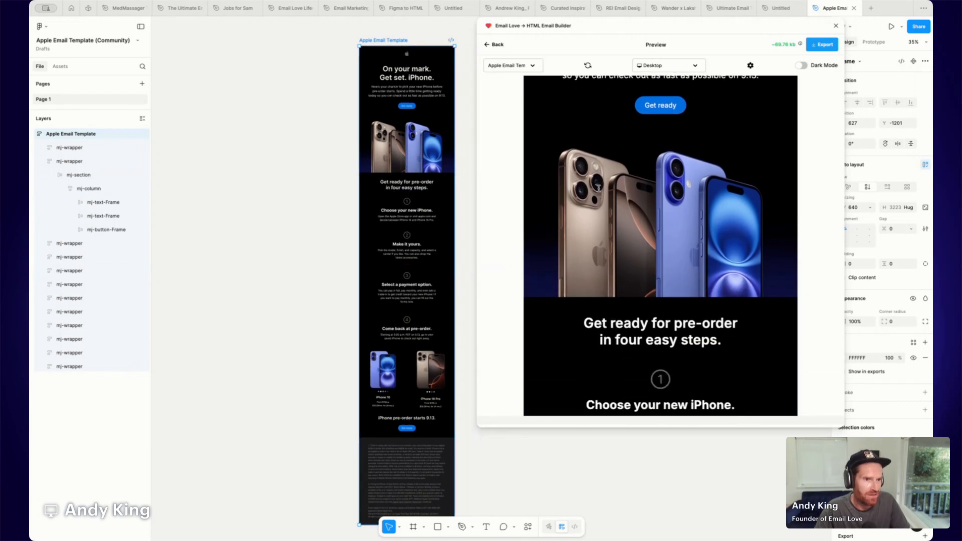
scroll(600, 192, "down", 6)
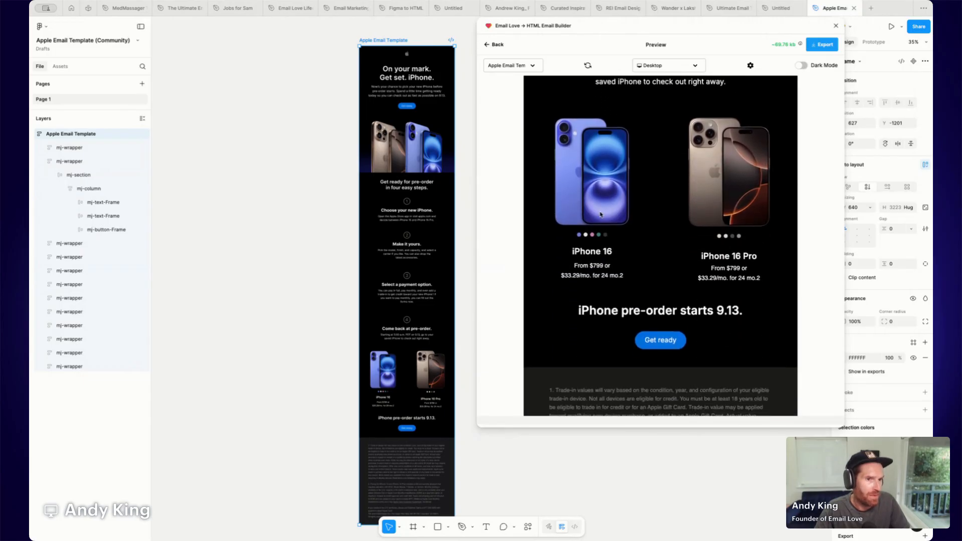
scroll(591, 224, "down", 4)
scroll(591, 222, "up", 5)
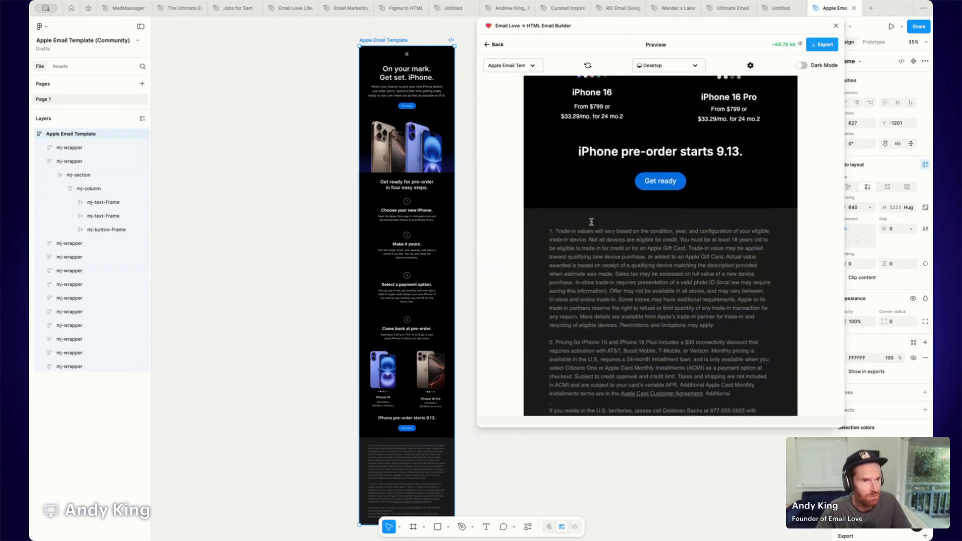
scroll(592, 222, "up", 10)
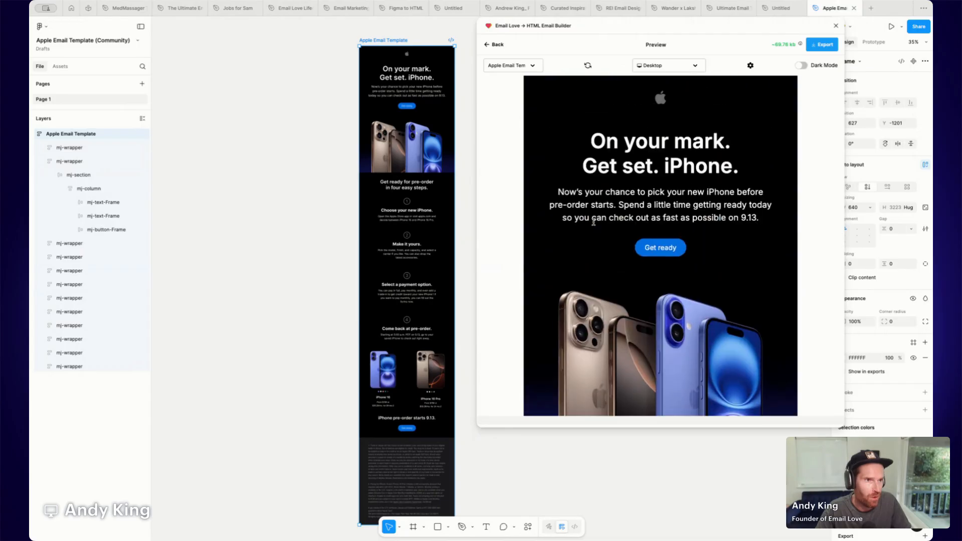
Preview the email on the Iphone SE device, scroll through it, and go back to the plugin panel.
left_click(684, 63)
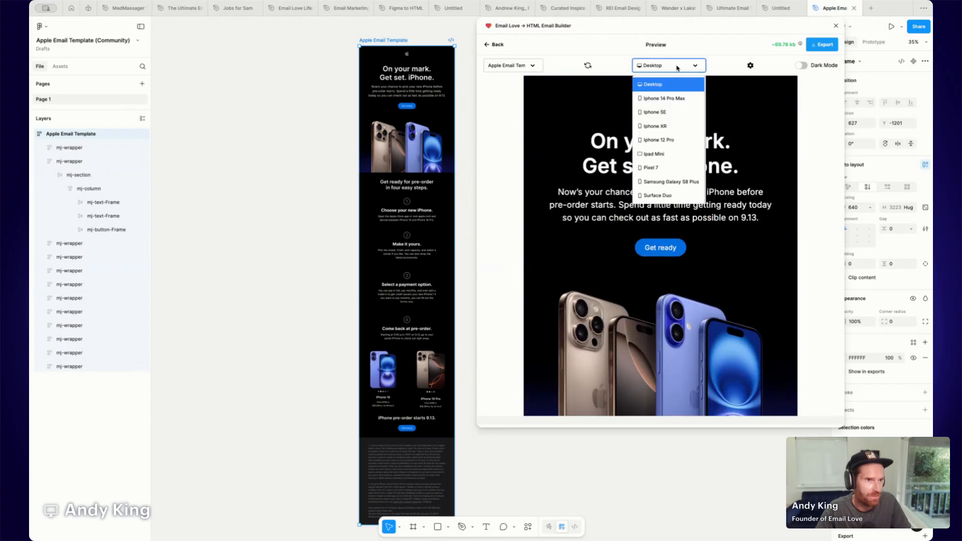
left_click(657, 112)
scroll(619, 207, "down", 8)
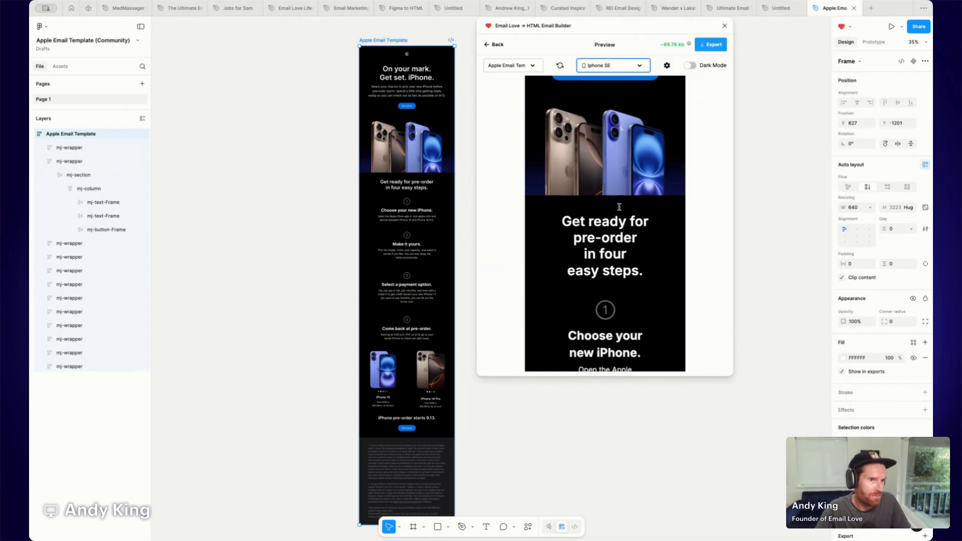
scroll(619, 207, "down", 8)
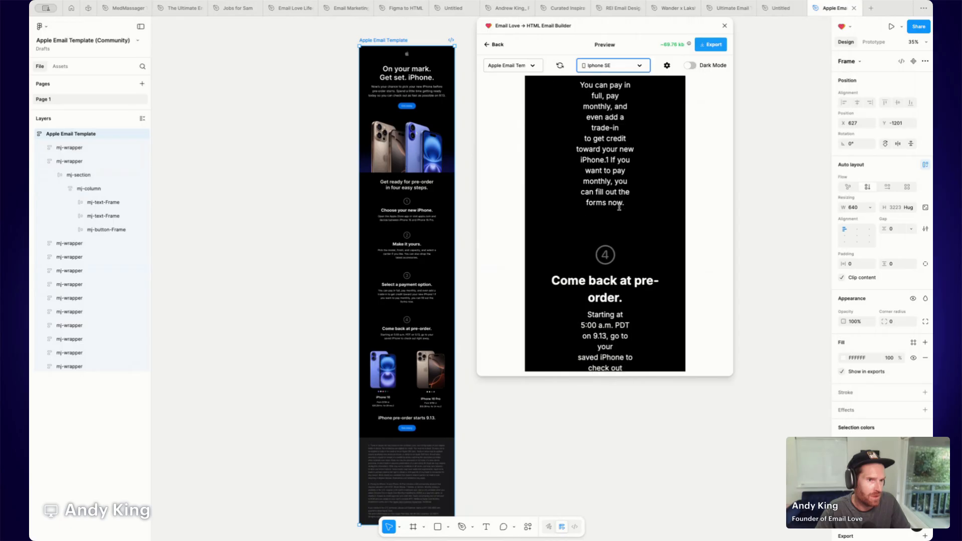
scroll(620, 210, "up", 10)
scroll(621, 210, "up", 8)
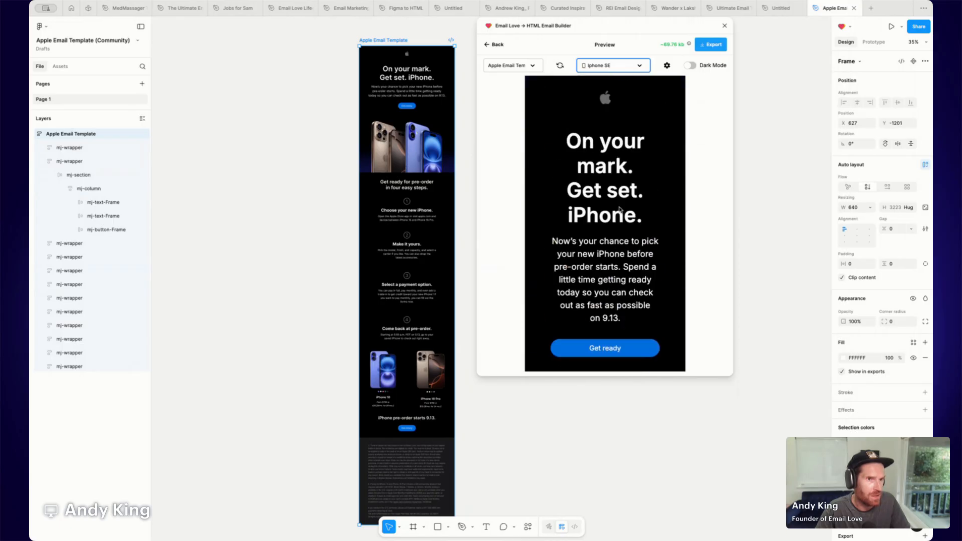
left_click(494, 45)
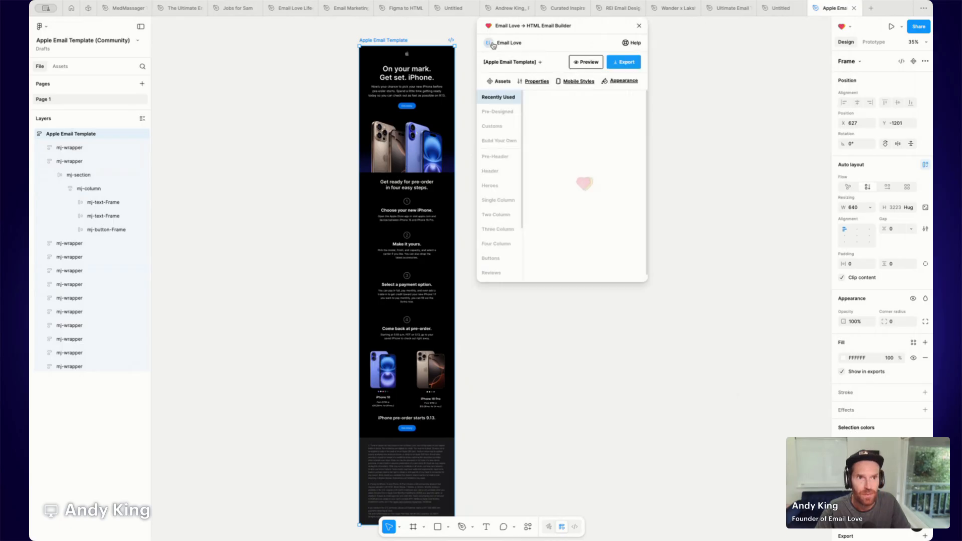
left_click_drag(542, 29, 605, 54)
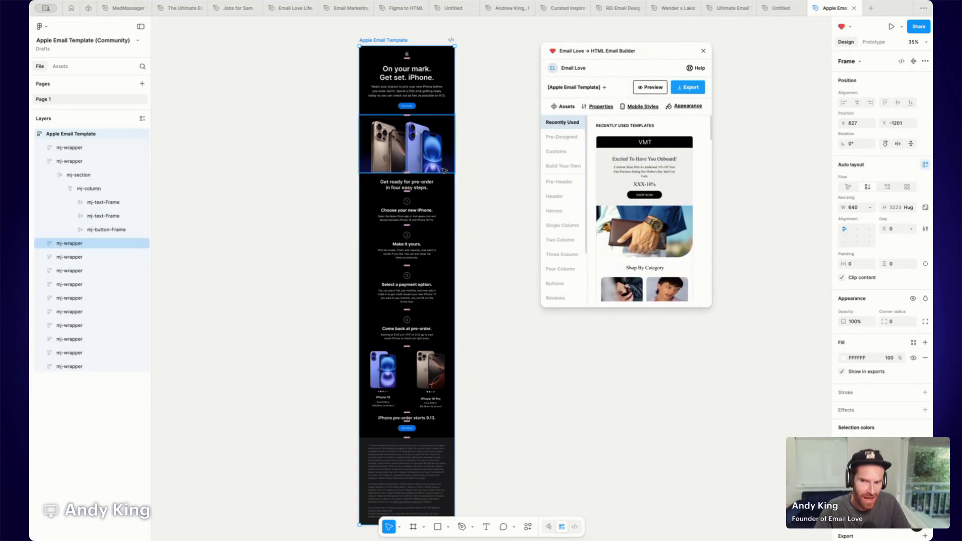
Move the hero mj-wrapper section out of the Apple Email Template onto the canvas beside it.
left_click(425, 210)
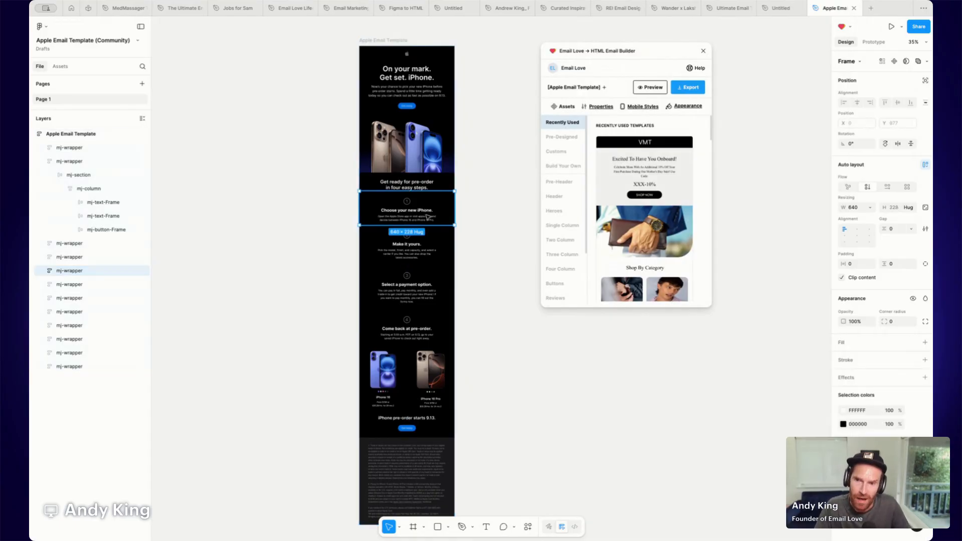
left_click(409, 80)
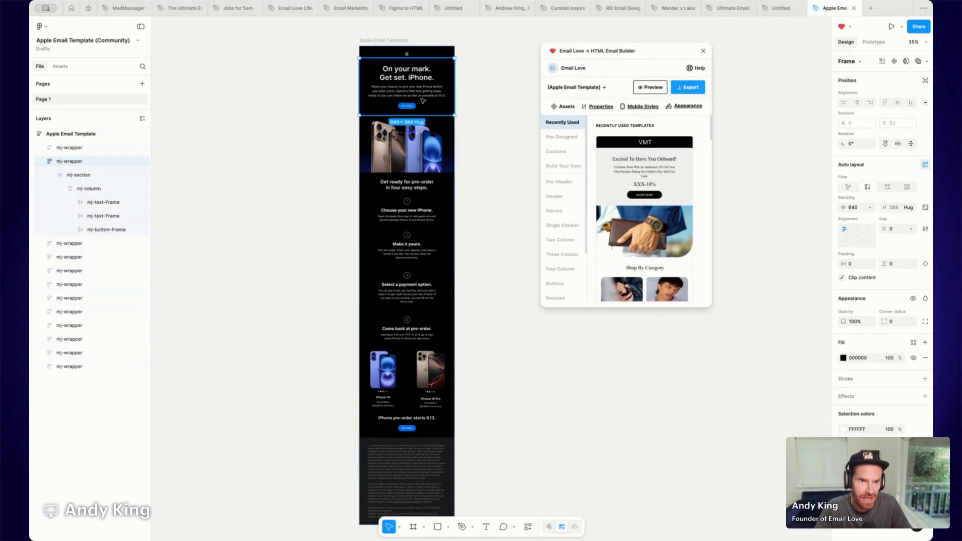
scroll(423, 101, "left", 3)
left_click_drag(446, 88, 284, 77)
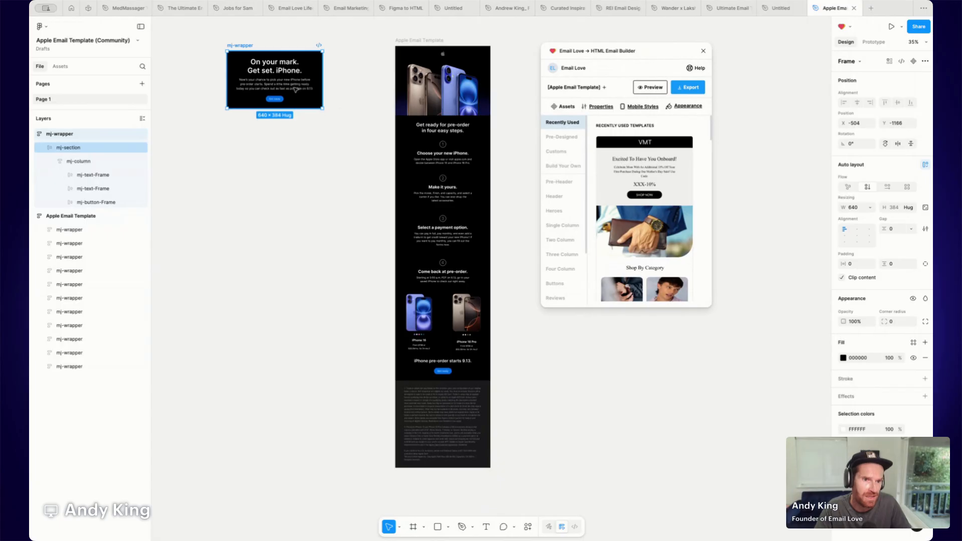
Move the iPhone models mj-wrapper section out of the Apple Email Template onto the canvas below the hero section.
left_click(480, 325)
left_click_drag(471, 318, 301, 151)
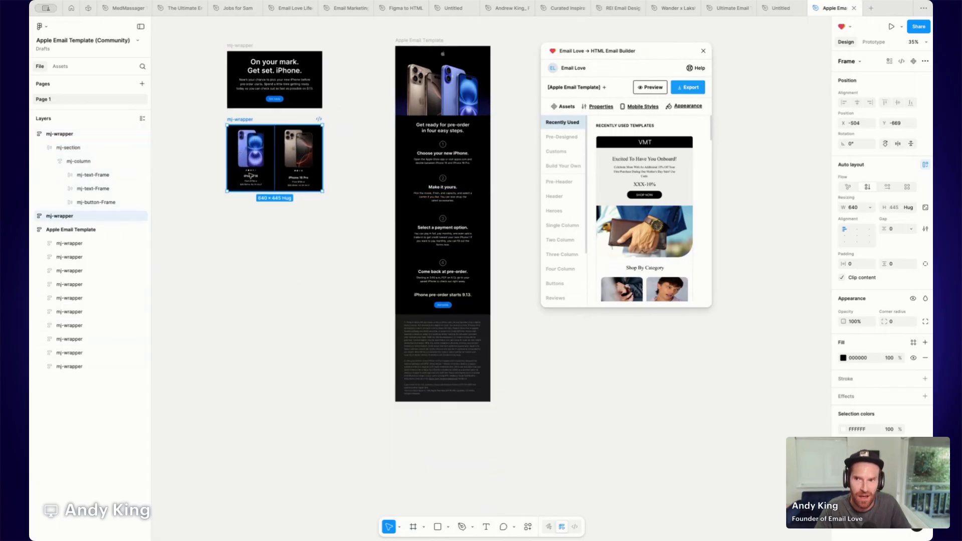
left_click(273, 212)
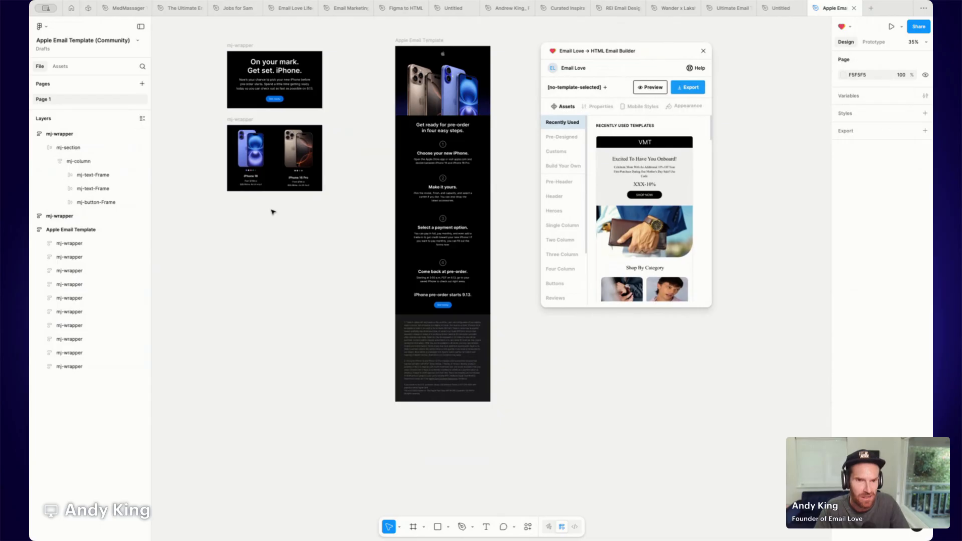
Change the hero mj-wrapper's fill to grey 7F7F7F.
key("ctrl+plus")
scroll(273, 212, "left", 4)
scroll(273, 212, "up", 3)
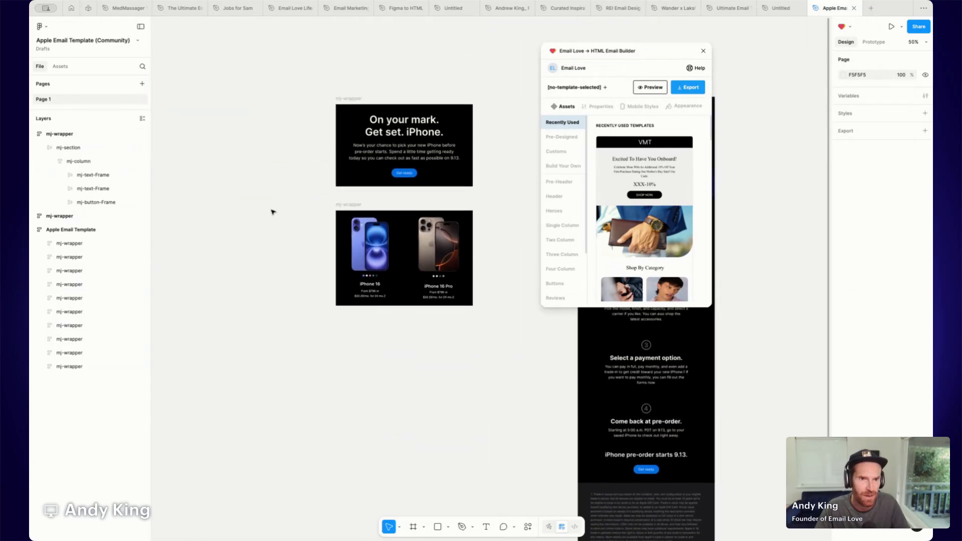
scroll(273, 212, "right", 1)
left_click(349, 154)
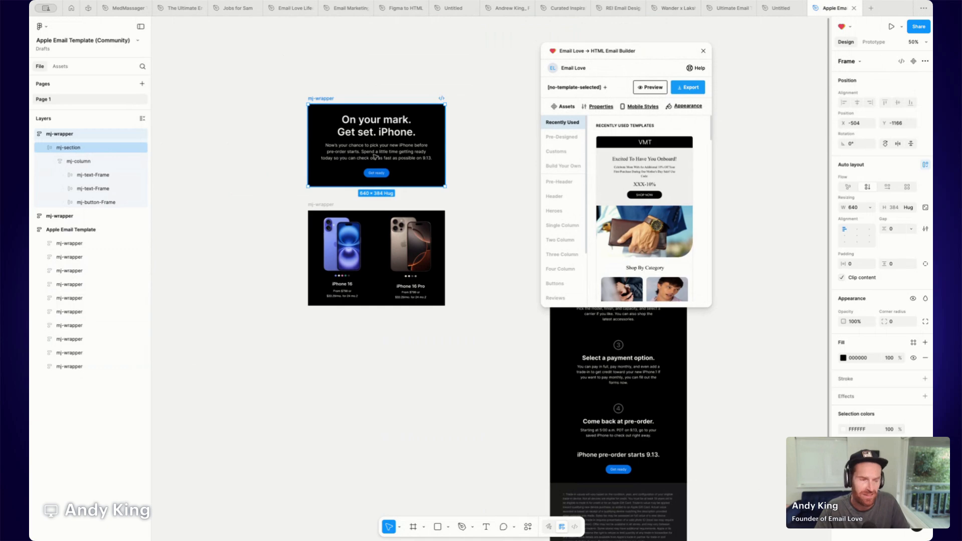
left_click(844, 358)
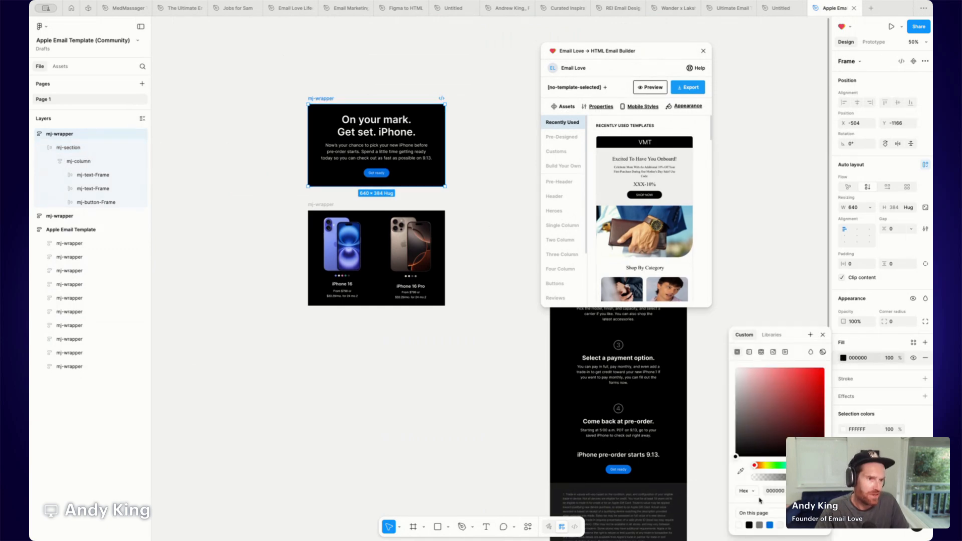
mouse_move(766, 410)
left_mouse_down()
mouse_move(732, 408)
mouse_move(729, 418)
left_mouse_up()
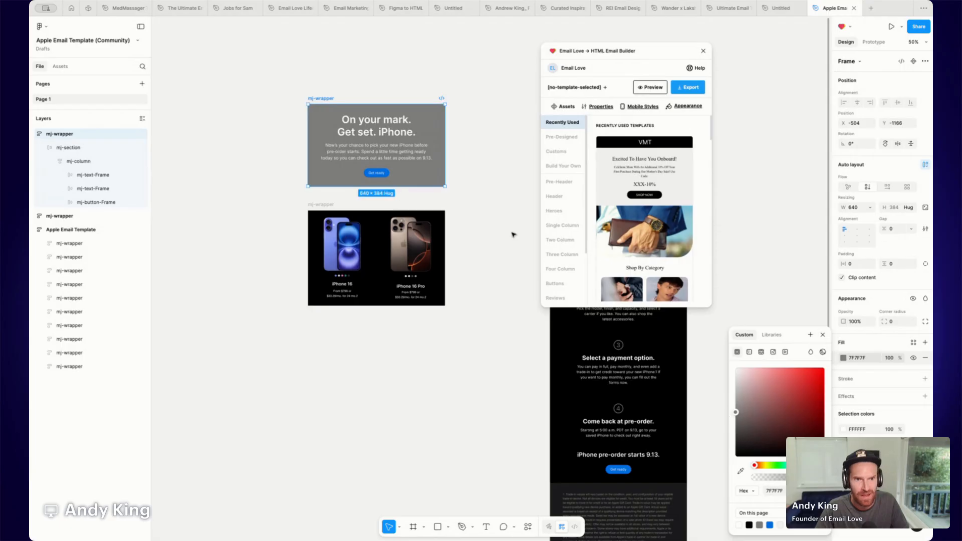
Replace the hero headline text with Hello.
double_click(371, 124)
double_click(370, 123)
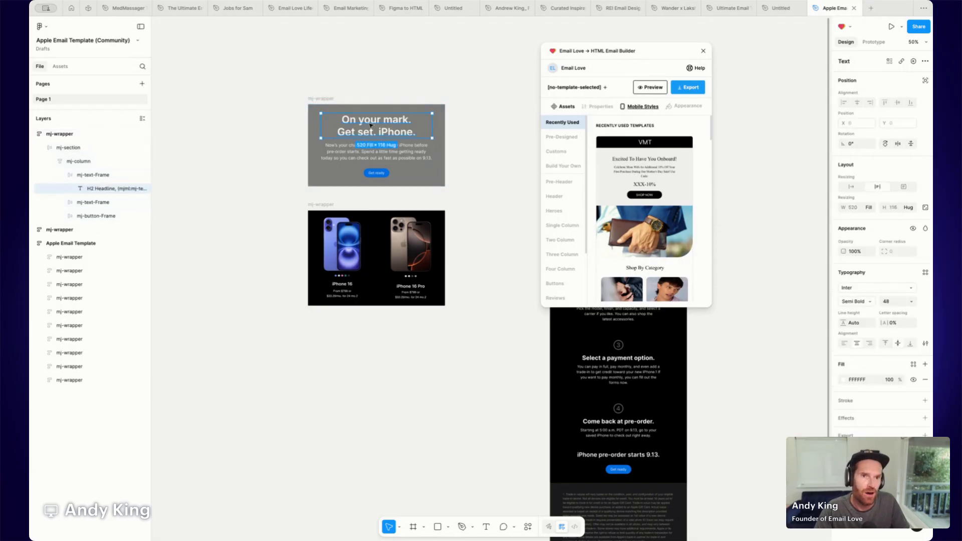
type("Hello")
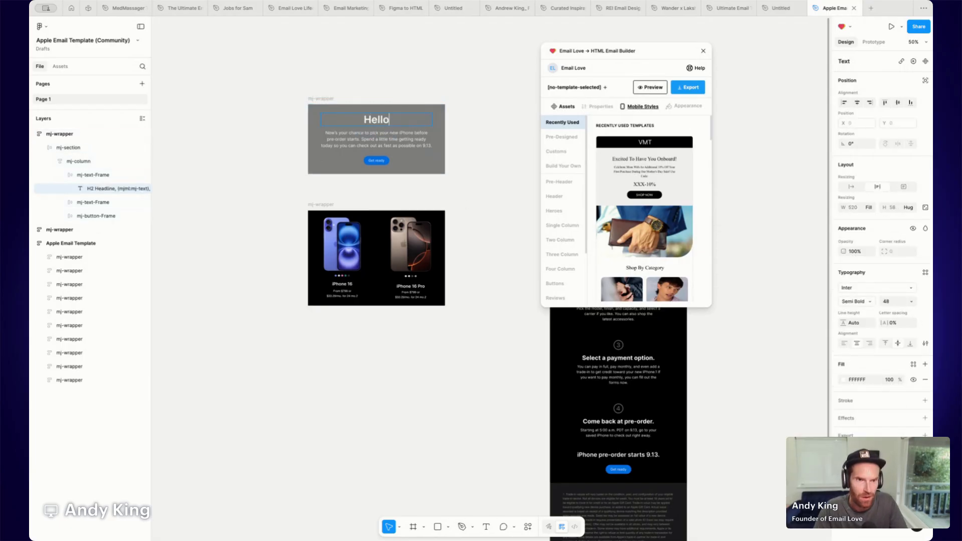
Select the Get ready mj-button and set its corner radius to 24.
left_click(385, 160)
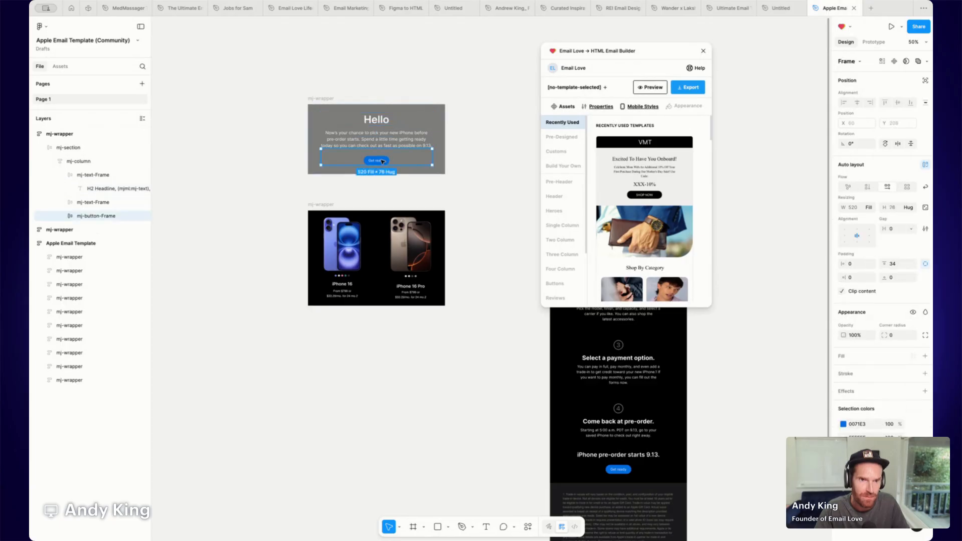
double_click(386, 160)
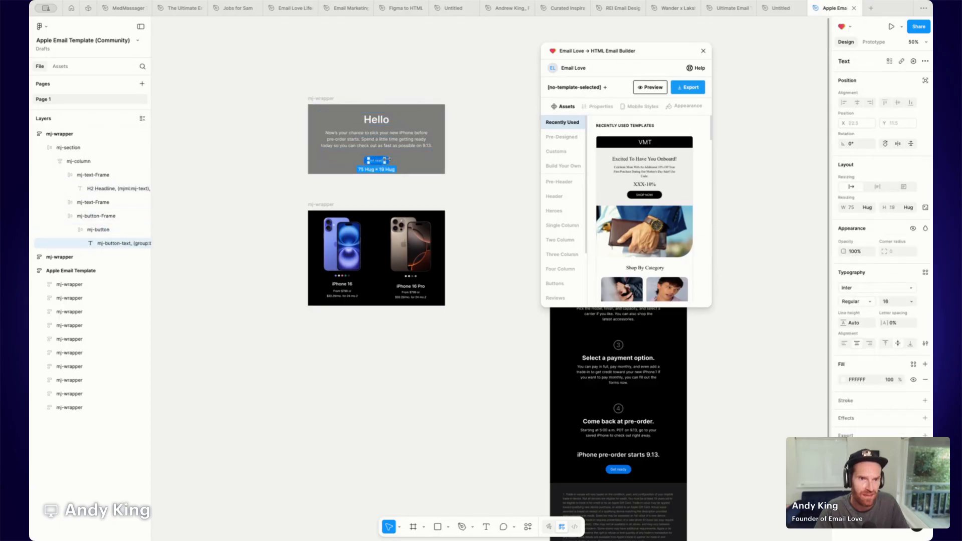
left_click(392, 161)
double_click(374, 162)
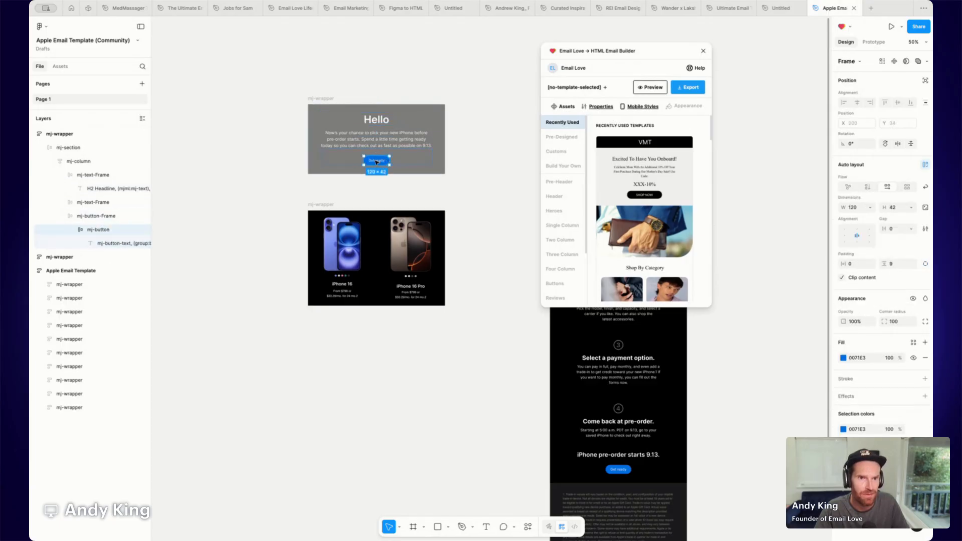
left_click(905, 323)
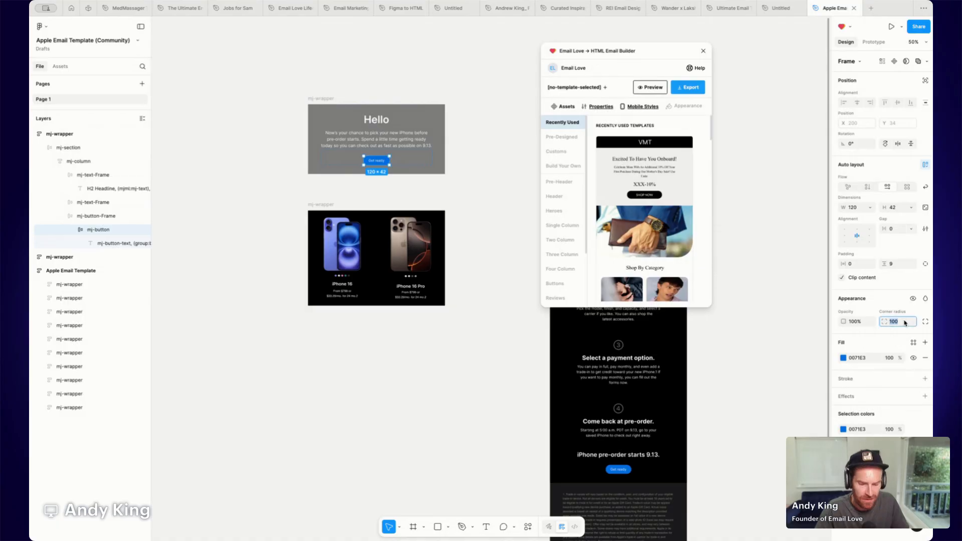
type("24")
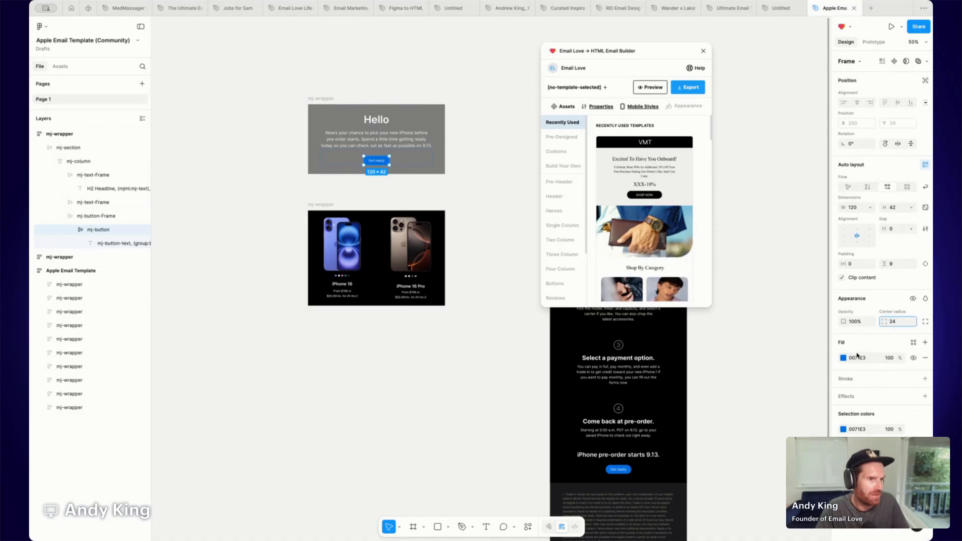
Change the Get ready button's fill to dark grey 474747.
left_click(844, 358)
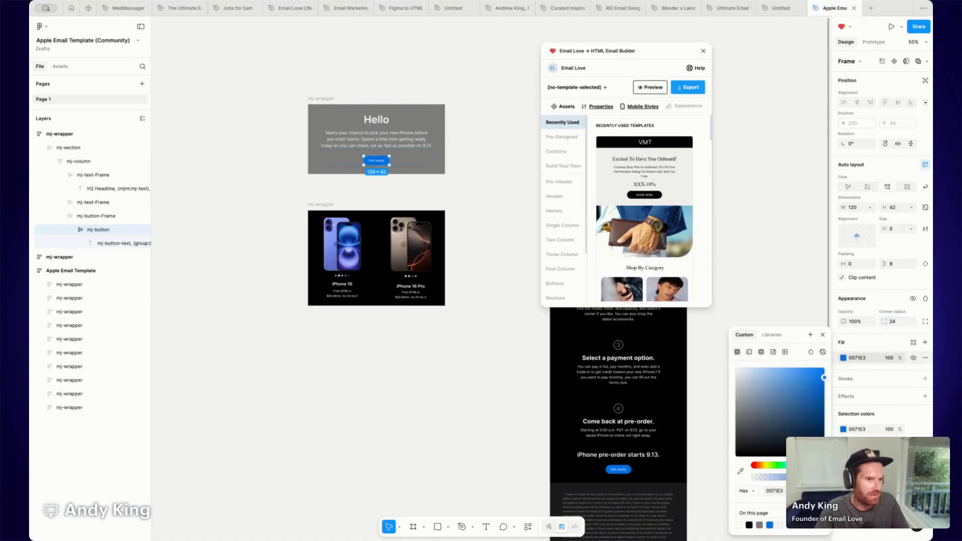
left_click(736, 446)
left_click_drag(736, 448, 735, 432)
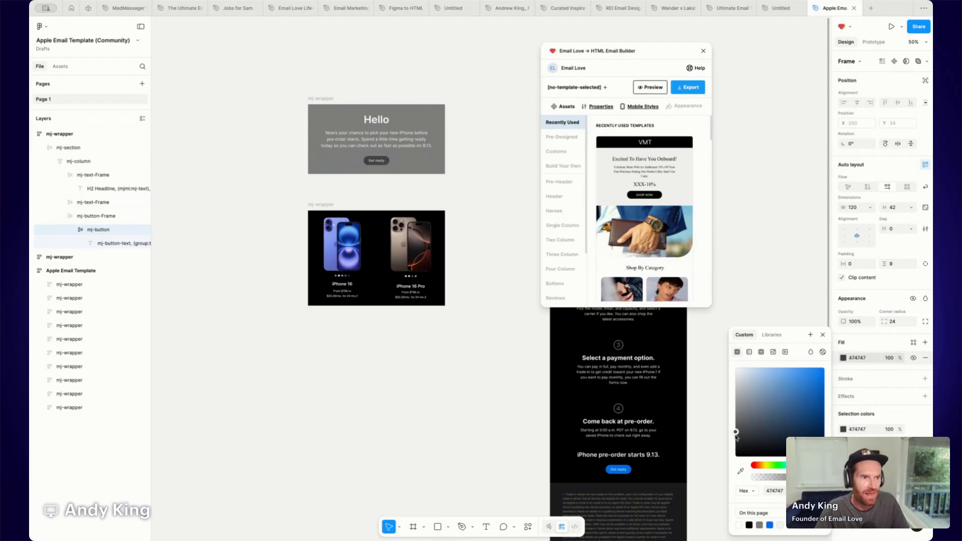
left_click(823, 335)
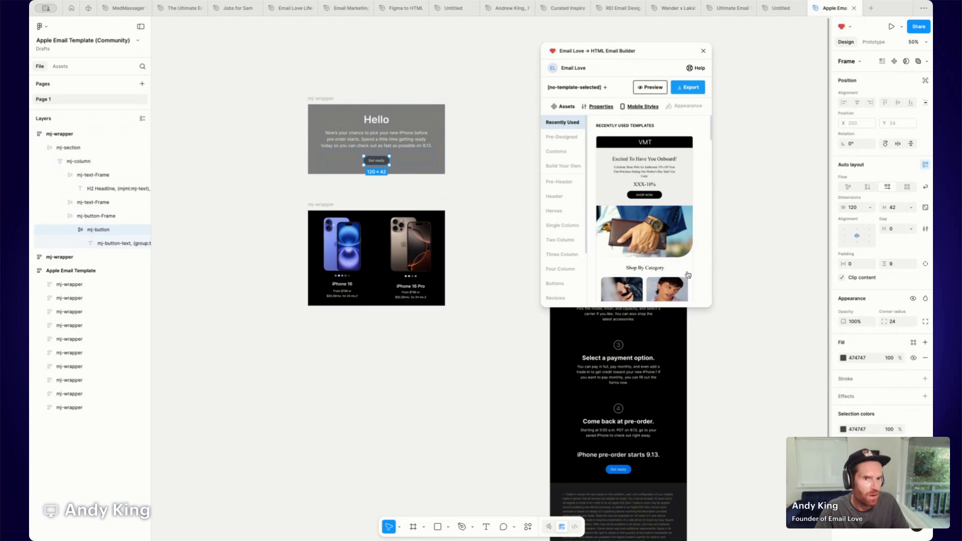
Change the hero mj-wrapper's fill to the page's blue swatch 0071E3.
left_click(894, 321)
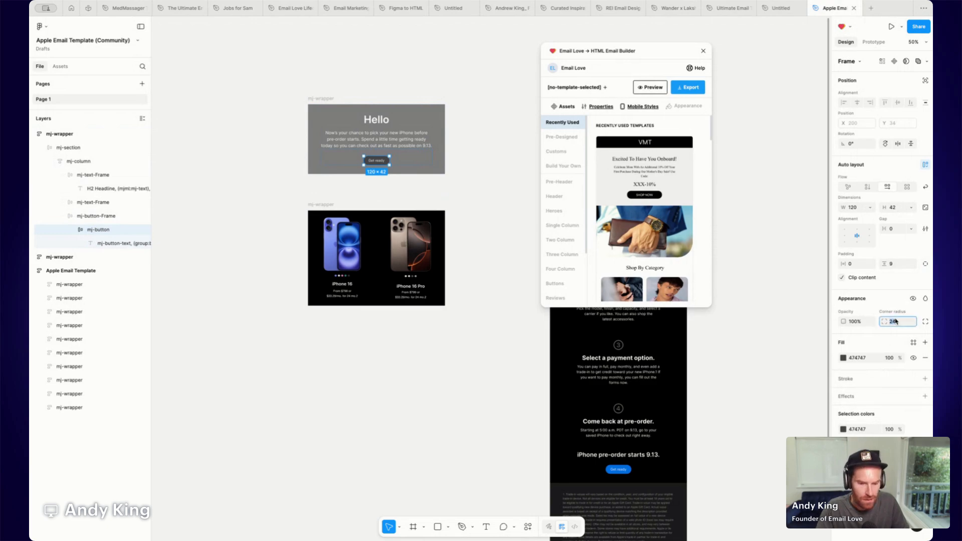
left_click(520, 167)
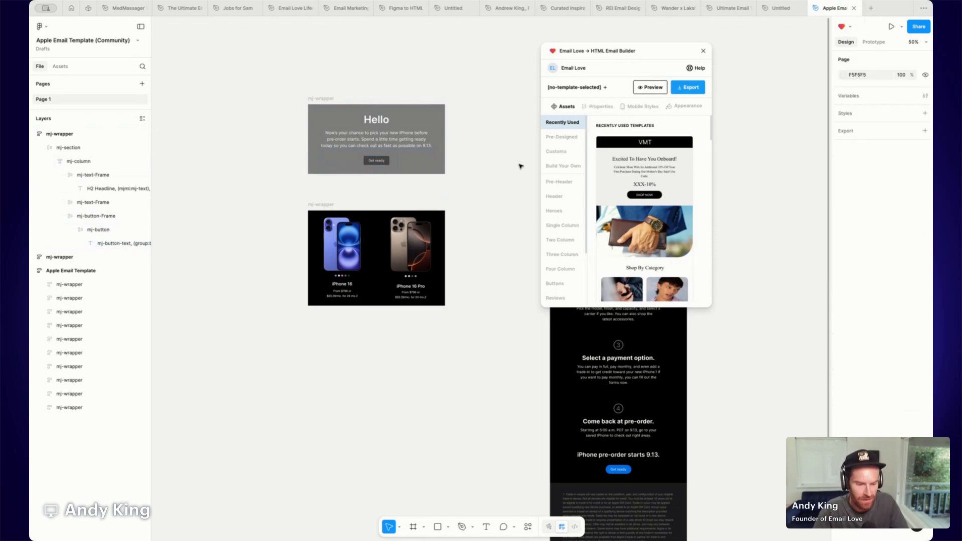
key("super+equal")
scroll(522, 167, "up", 3)
scroll(523, 167, "left", 2)
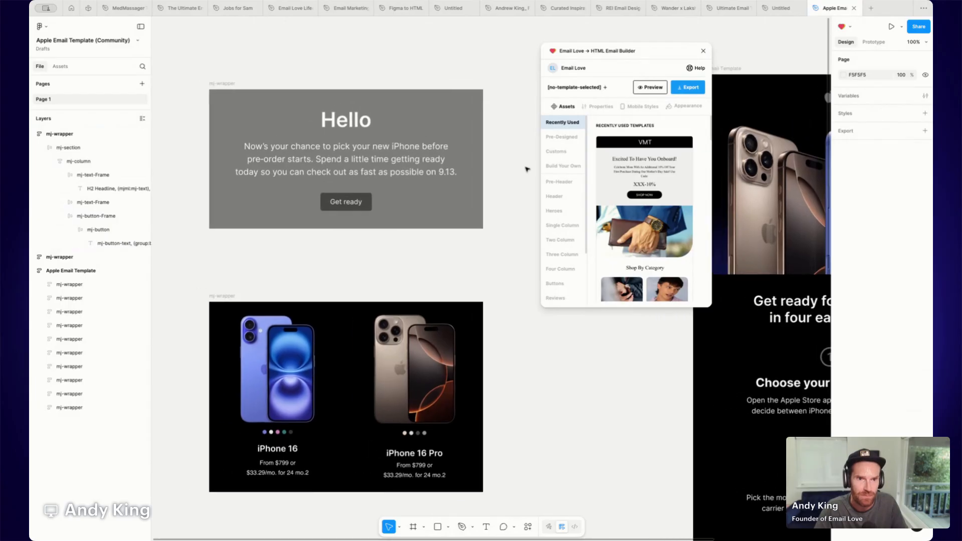
left_click(223, 85)
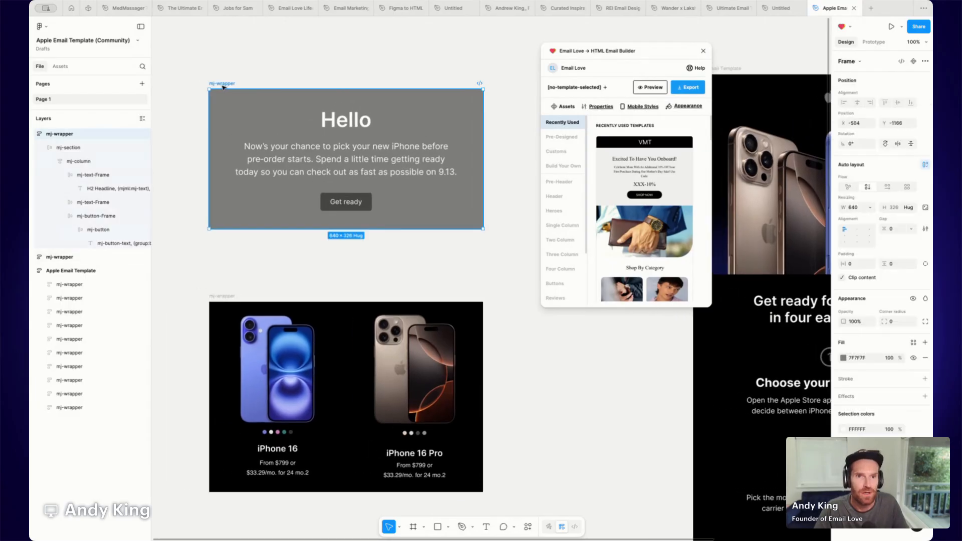
left_click(843, 358)
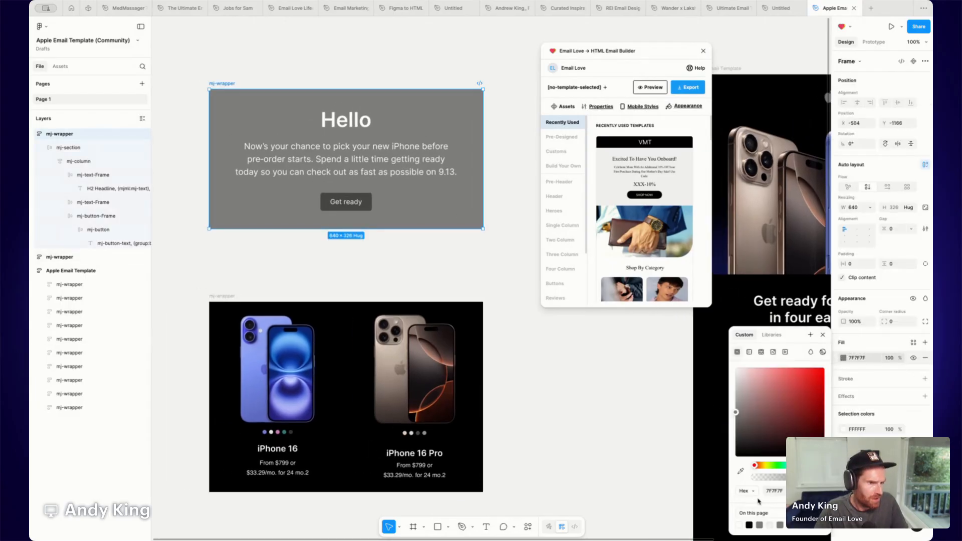
left_click(800, 526)
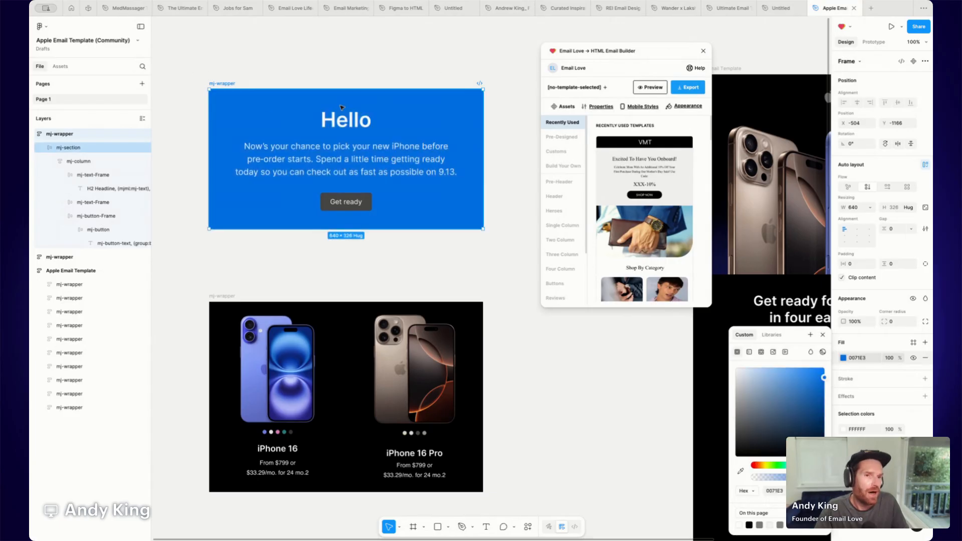
Move the hero mj-wrapper up slightly and convert it into a component.
left_click_drag(223, 84, 217, 47)
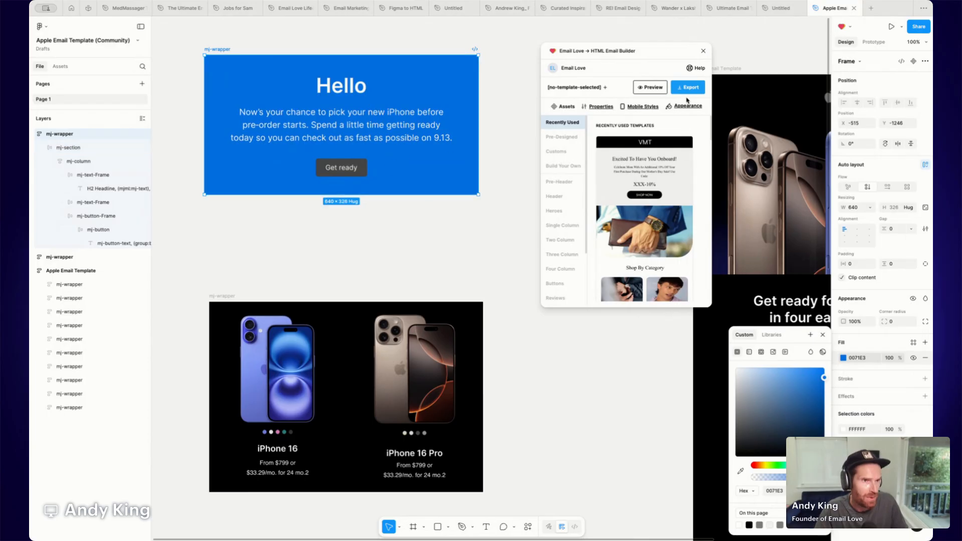
left_click(913, 62)
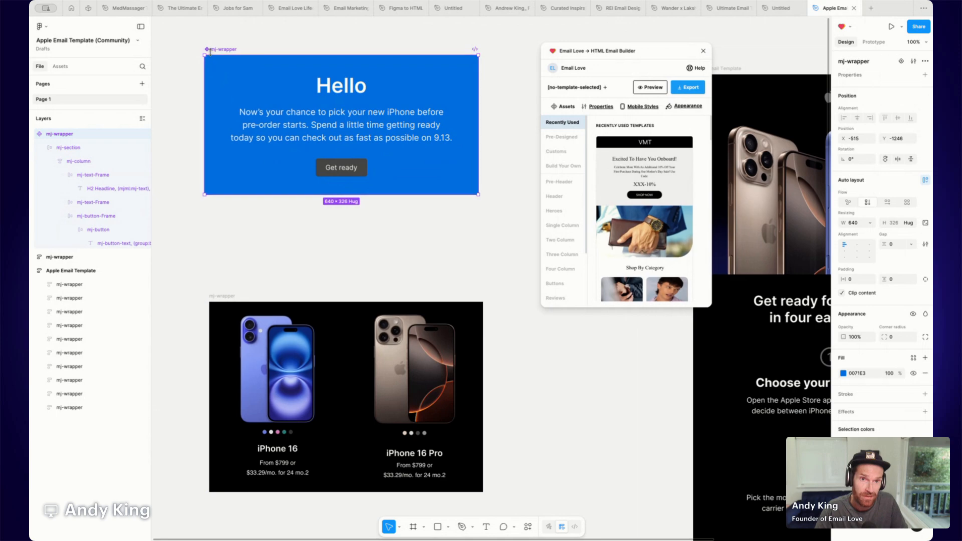
Insert an instance of the mj-wrapper component from the file's assets and place it left of the main component.
left_click(60, 70)
left_click(63, 145)
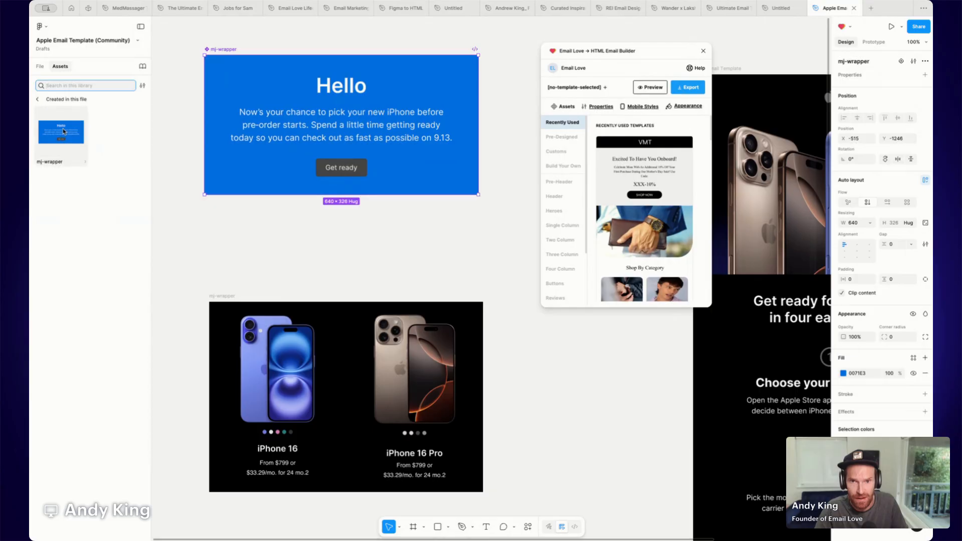
left_click(63, 131)
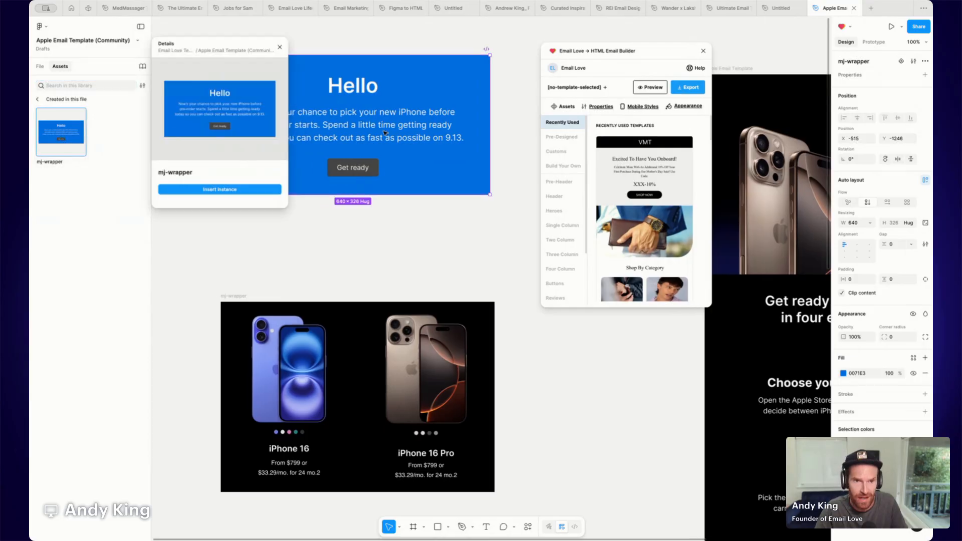
left_click(230, 194)
left_click_drag(444, 240, 218, 88)
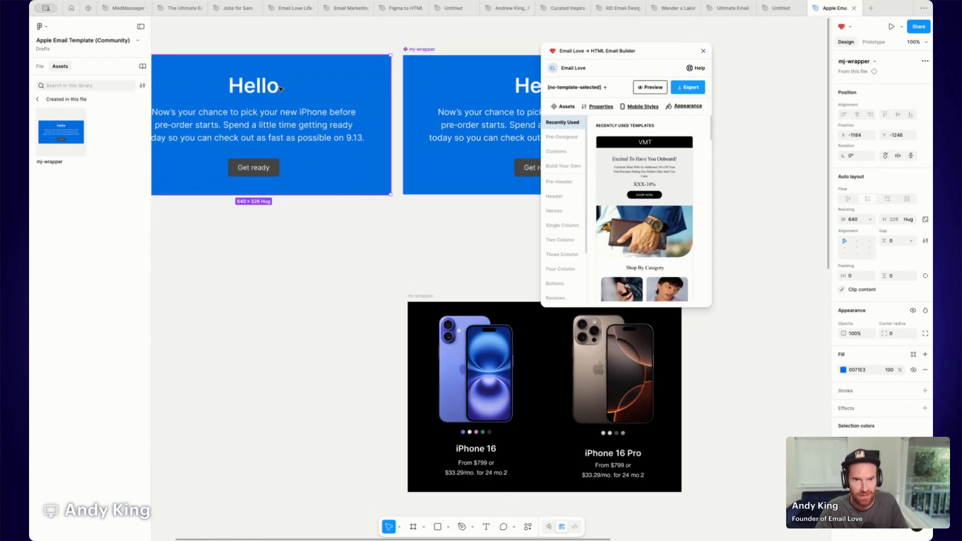
Change the main mj-wrapper component's fill to light blue 00B8E3.
scroll(340, 91, "left", 3)
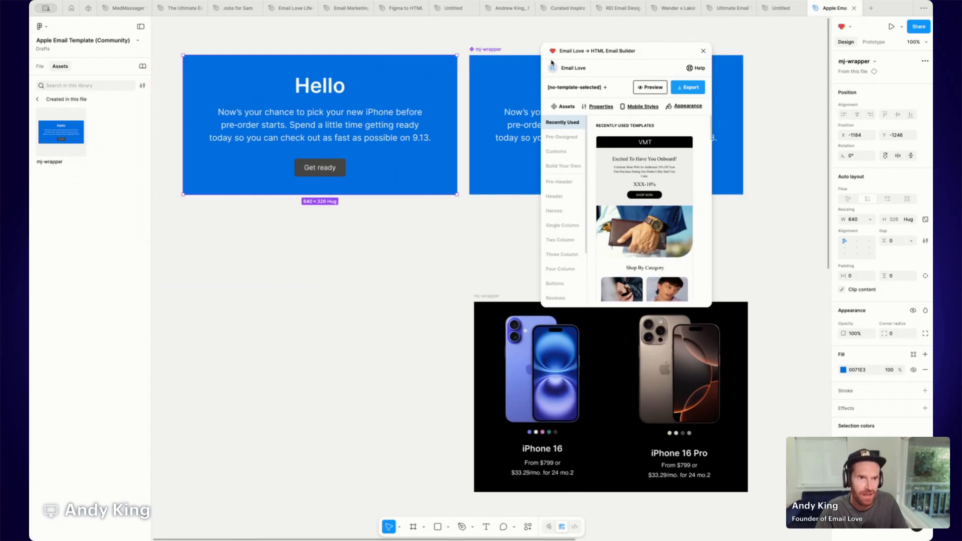
left_click_drag(591, 51, 784, 53)
left_click(586, 89)
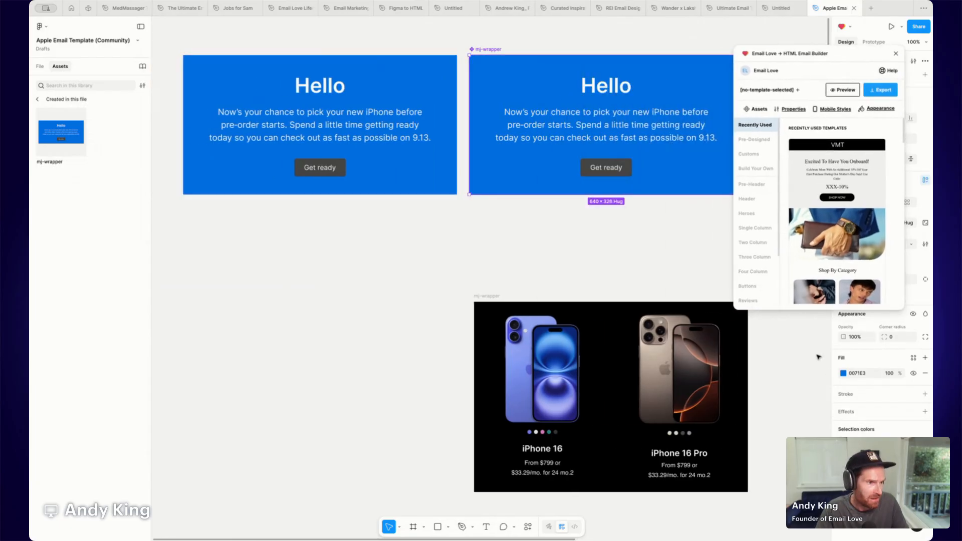
left_click(843, 374)
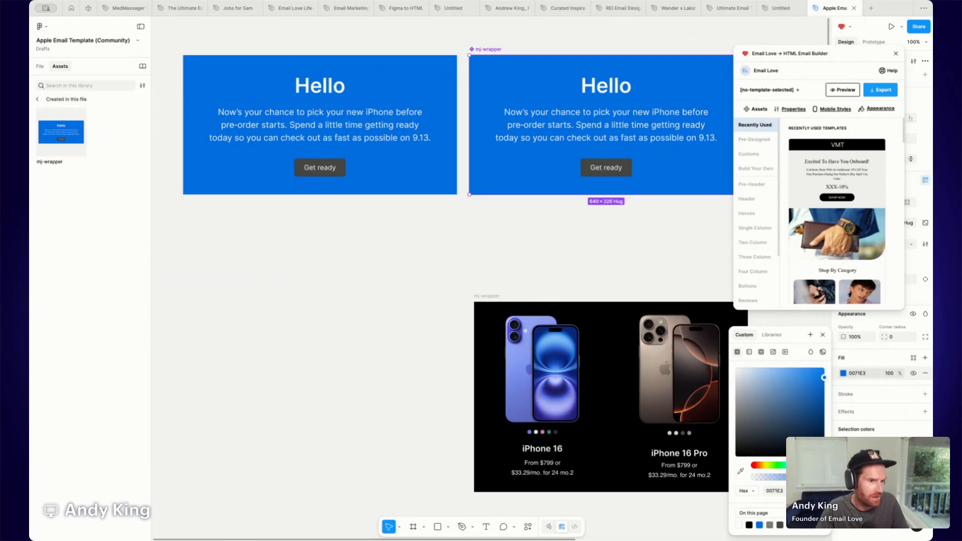
left_click_drag(794, 466, 790, 466)
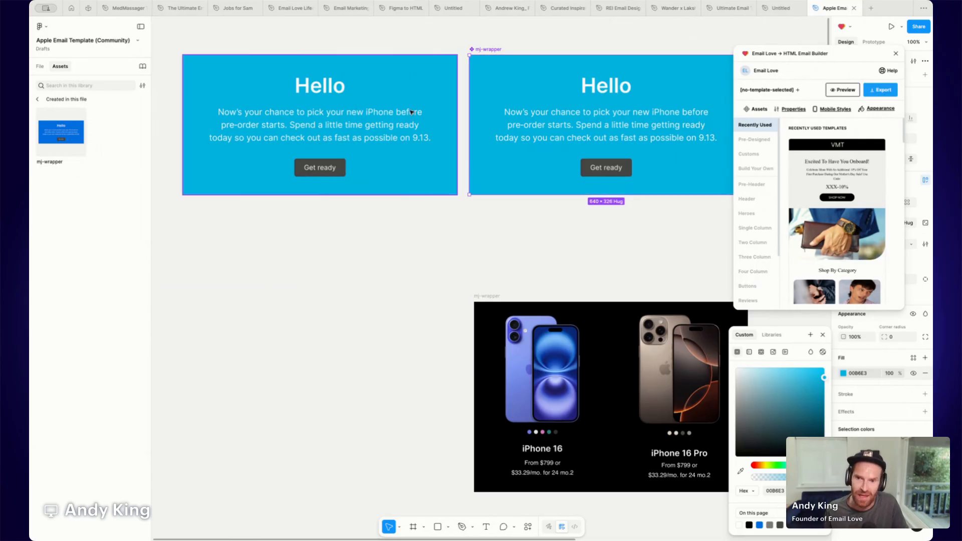
Delete the mj-wrapper component instance.
left_click(405, 125)
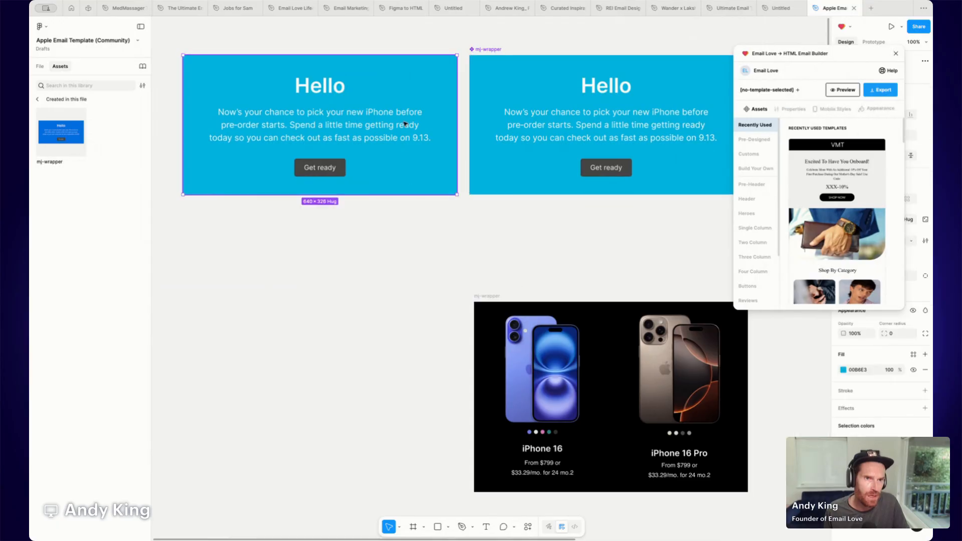
key("Delete")
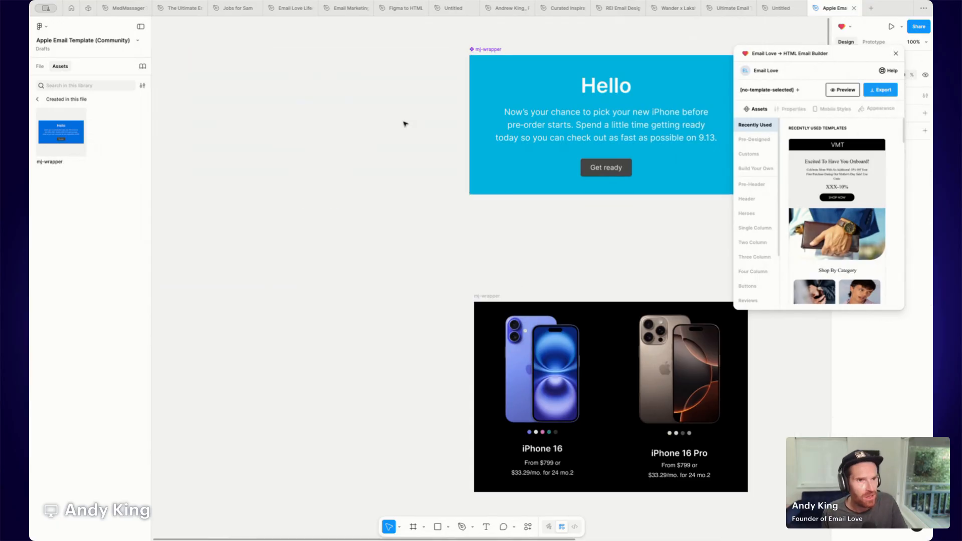
Move the mj-wrapper component to the left on the canvas.
left_click_drag(566, 91, 493, 97)
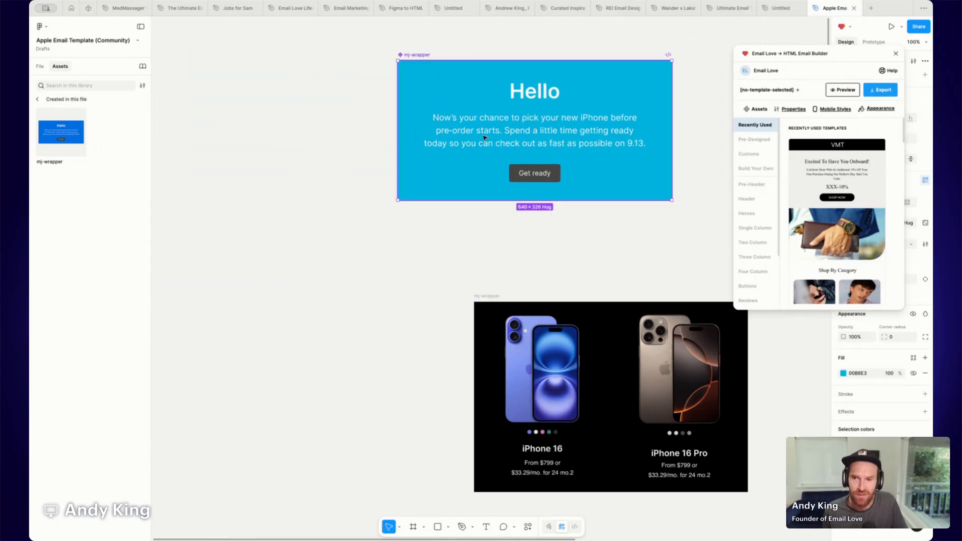
scroll(374, 189, "right", 5)
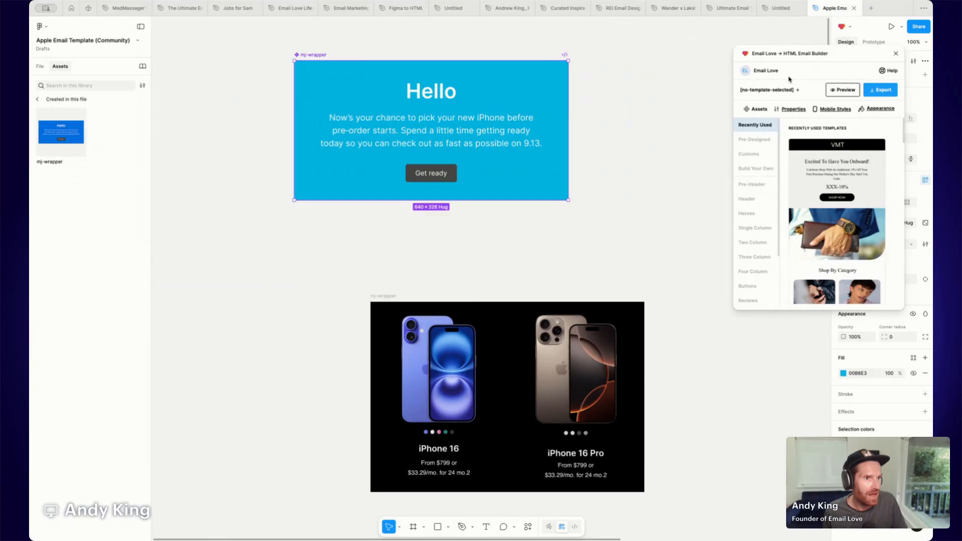
Add the selected mj-wrapper component as a custom component in the plugin's Single Column category.
left_click_drag(791, 54, 659, 54)
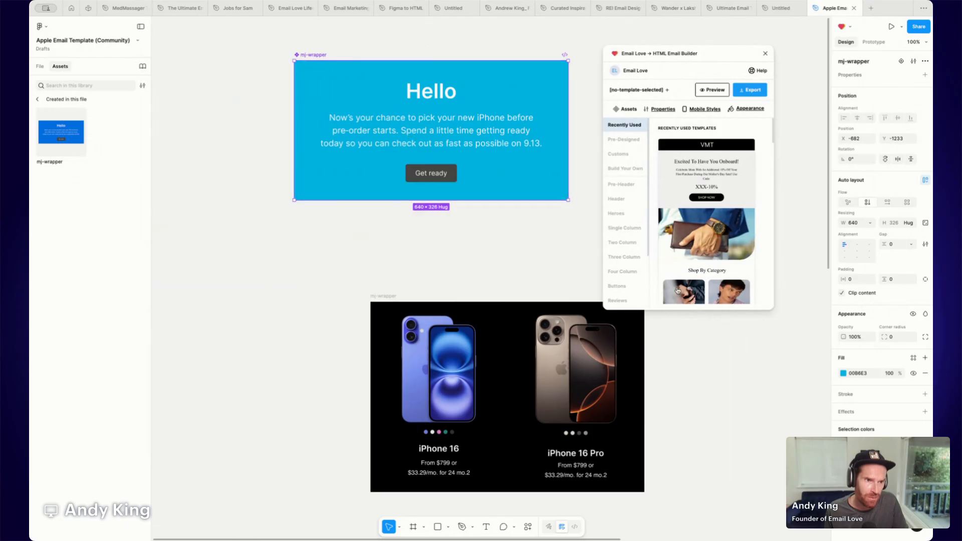
left_click(630, 230)
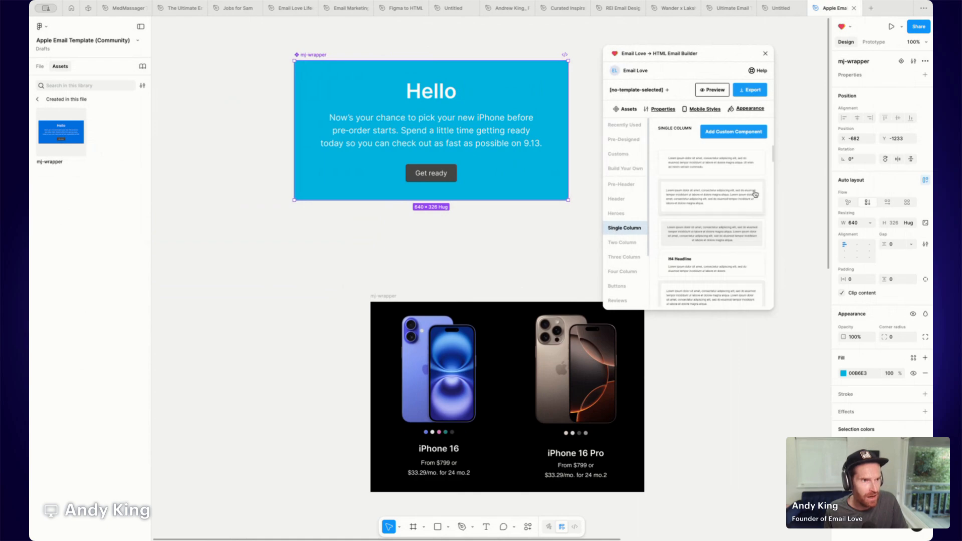
left_click(733, 132)
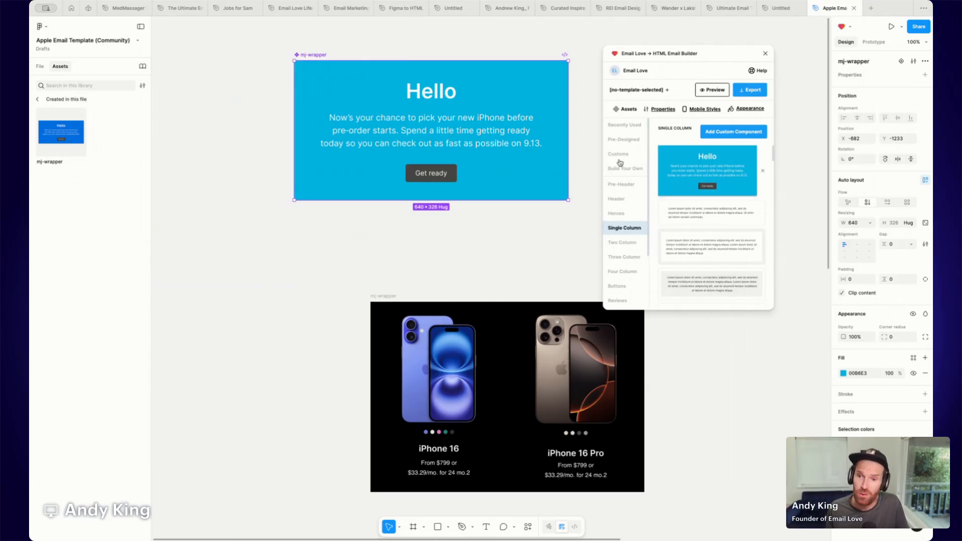
Select the Apple Email Template frame and create a new custom template category named Promo Email in the plugin.
scroll(462, 294, "right", 8)
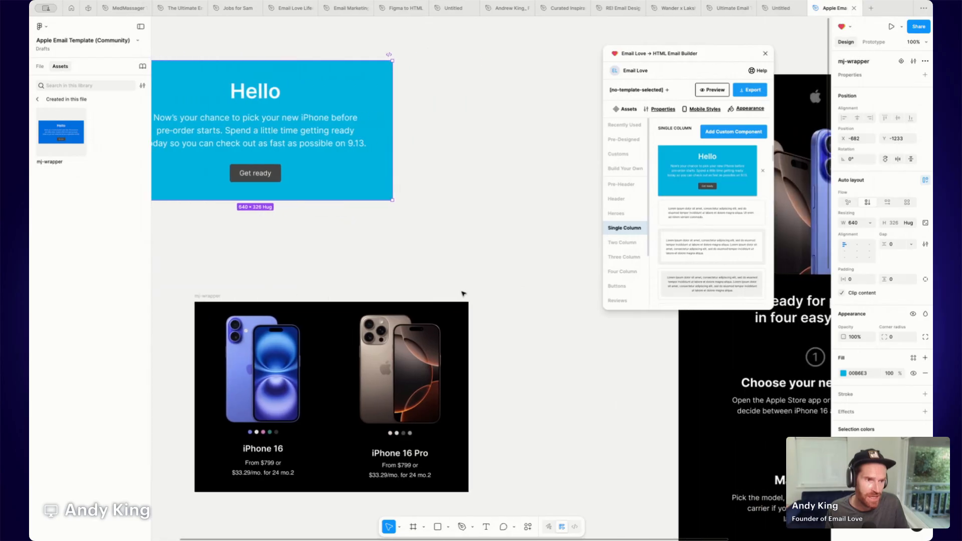
scroll(462, 293, "right", 10)
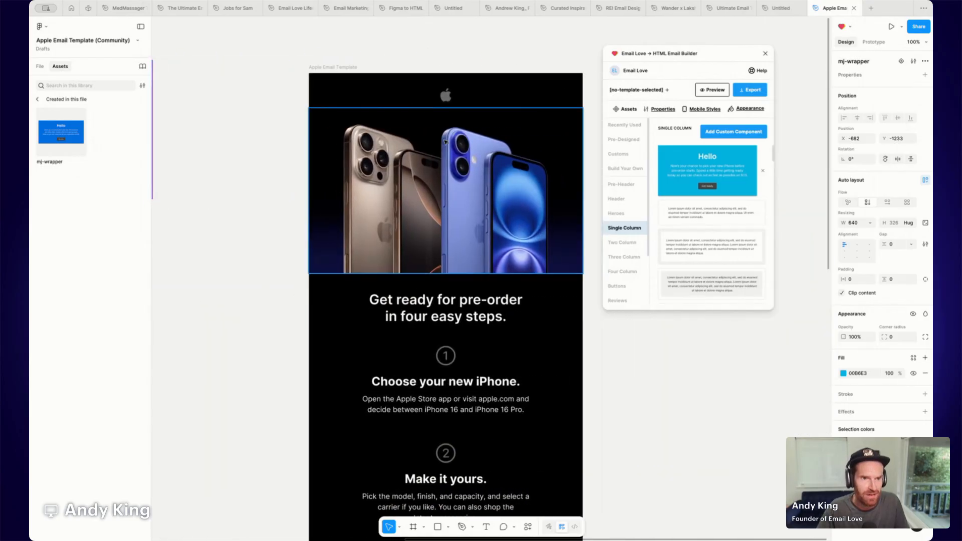
left_click(331, 66)
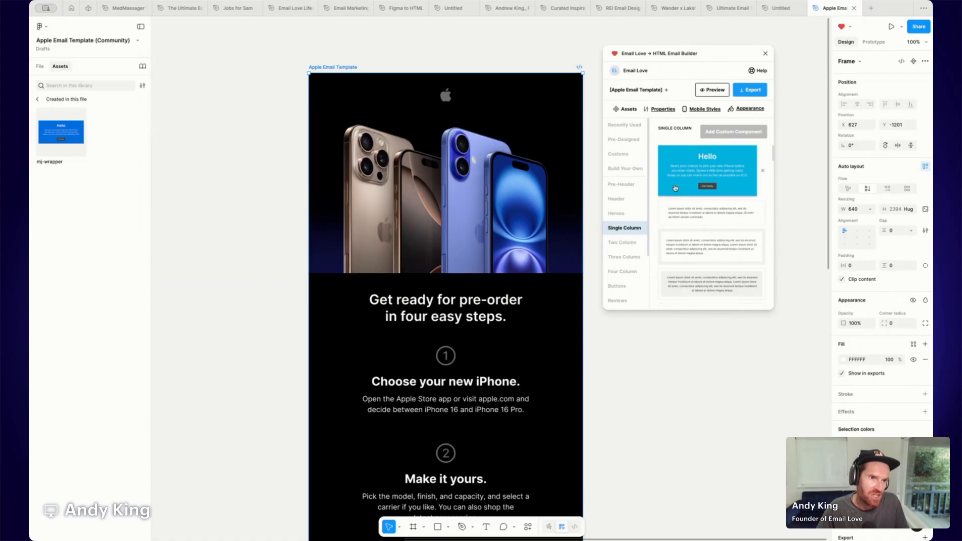
left_click(622, 155)
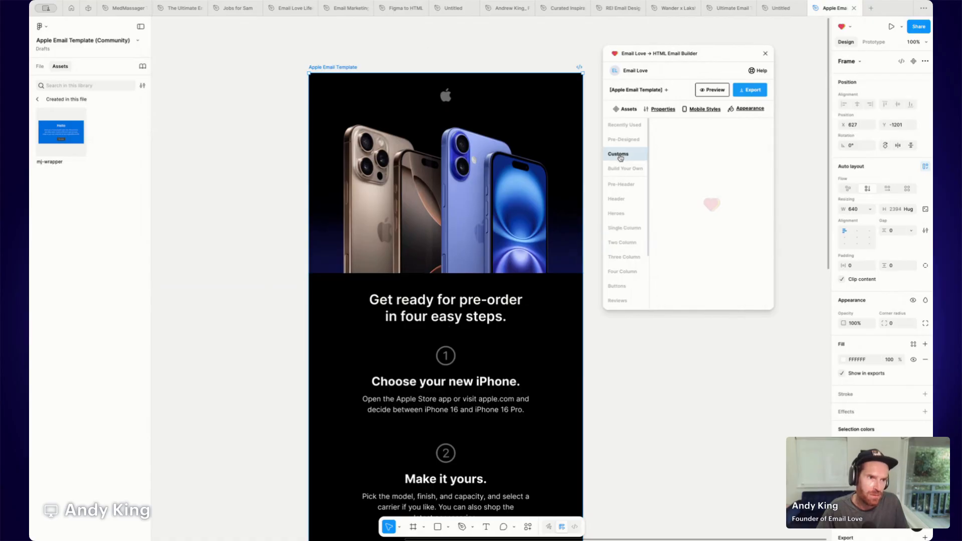
mouse_move(722, 239)
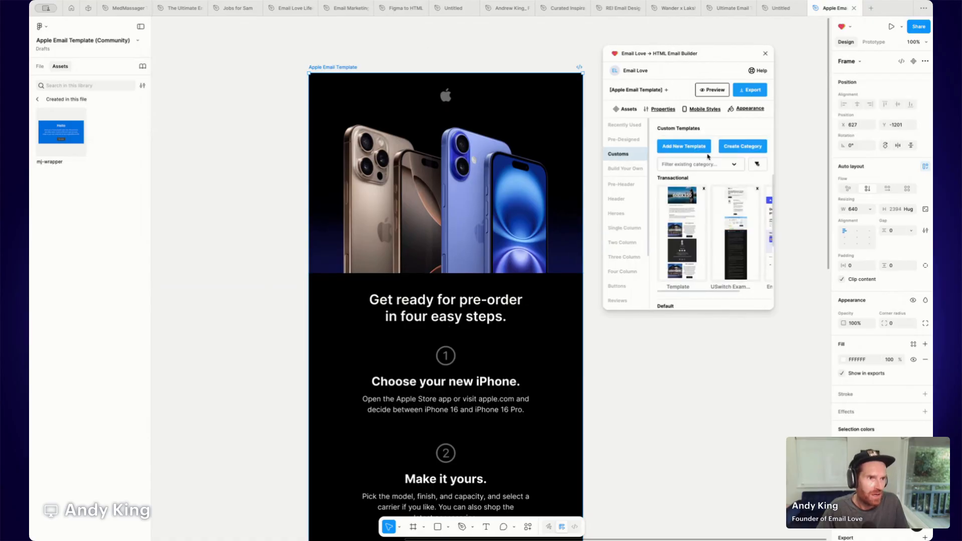
mouse_move(708, 198)
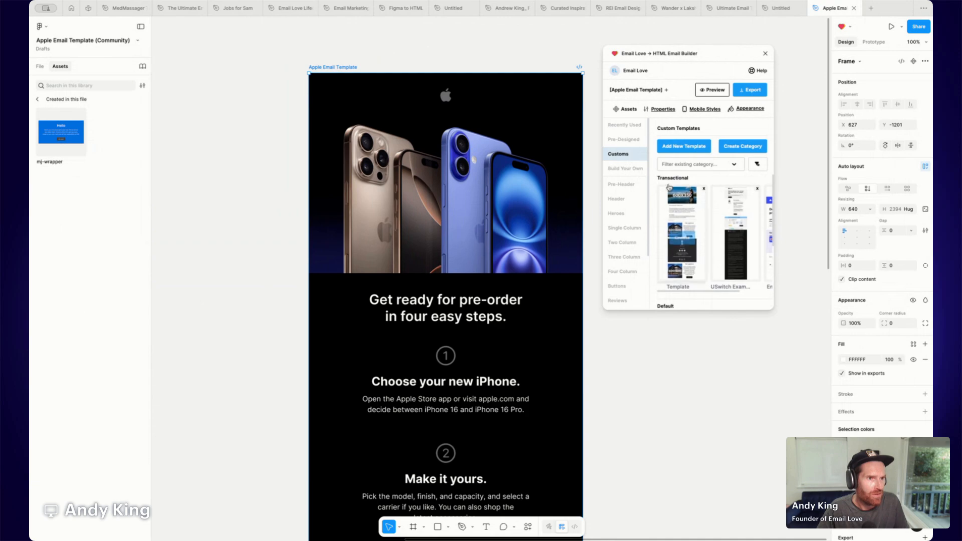
scroll(670, 186, "down", 3)
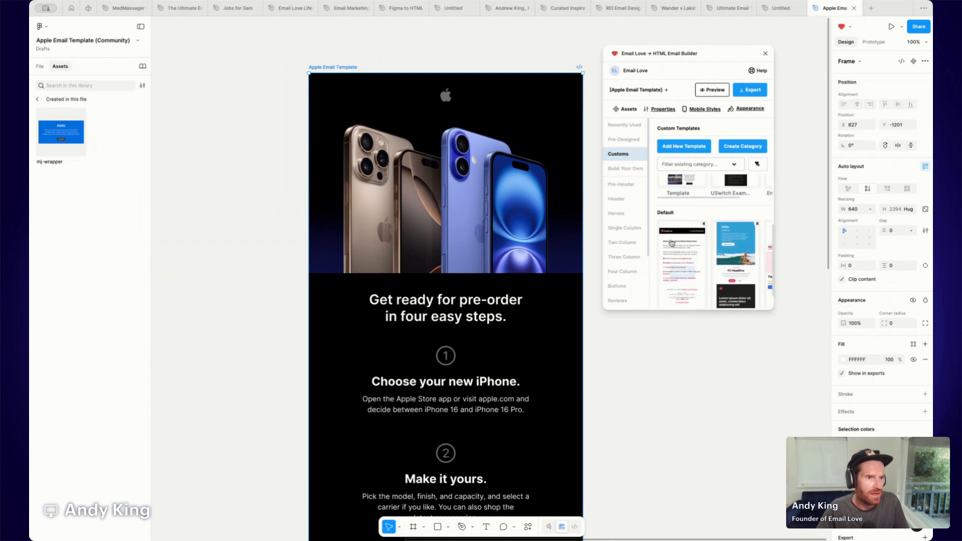
scroll(672, 187, "up", 3)
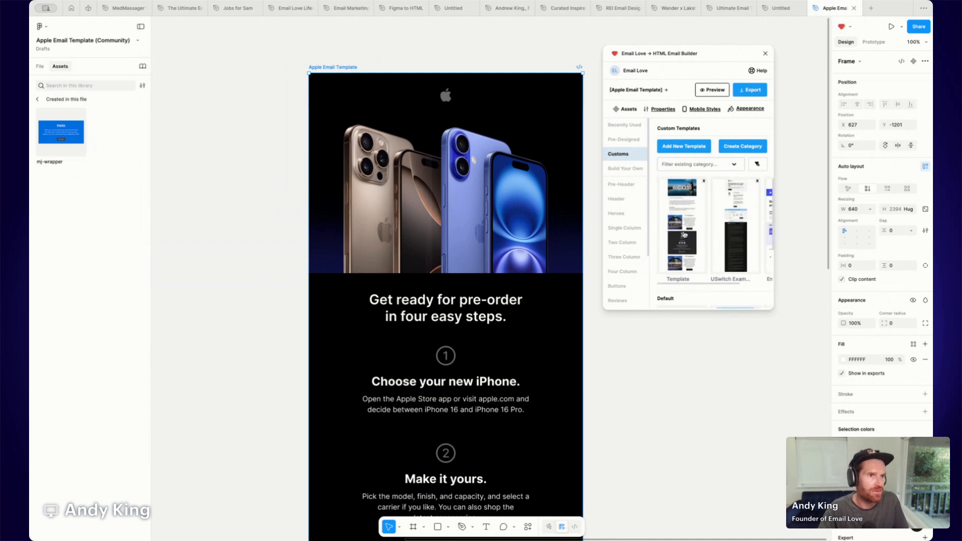
left_click(742, 147)
left_click(704, 146)
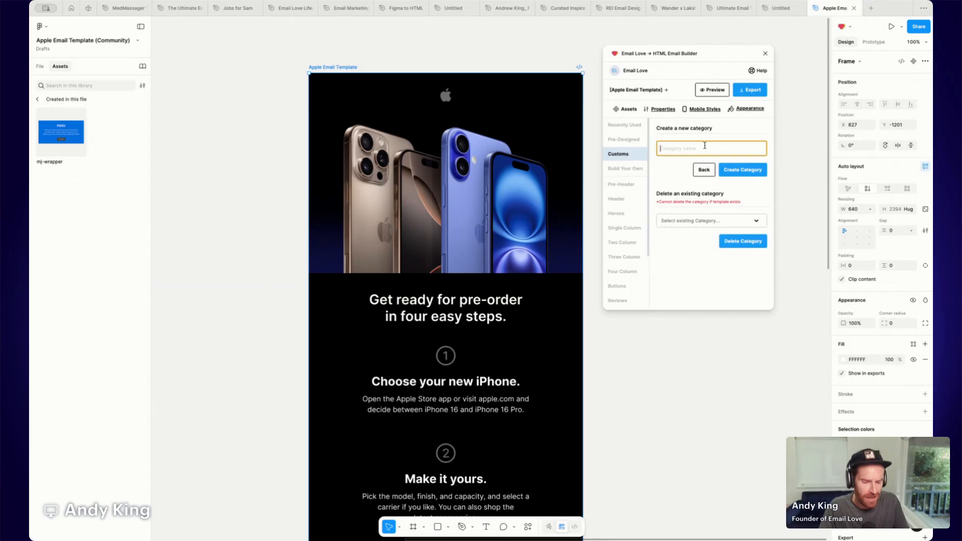
type("Pr")
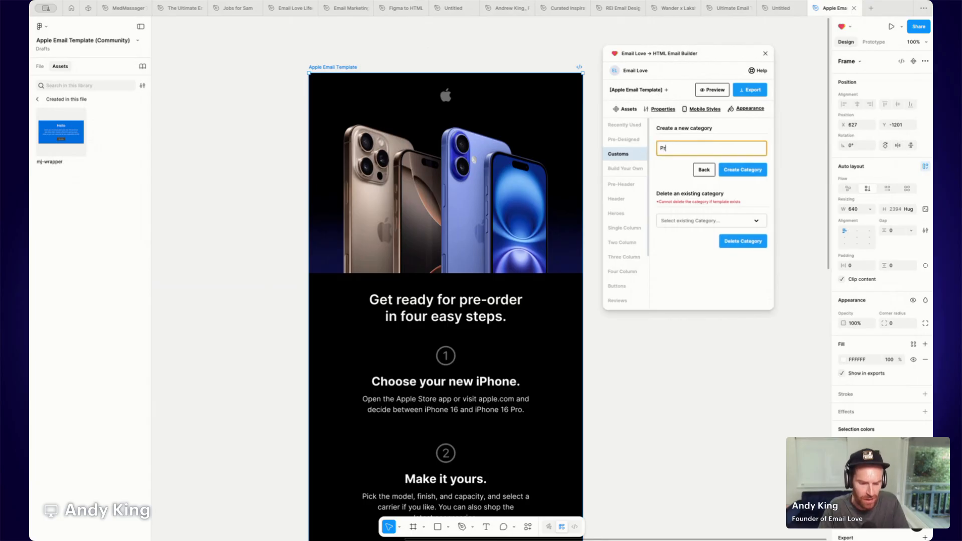
type("omo Email")
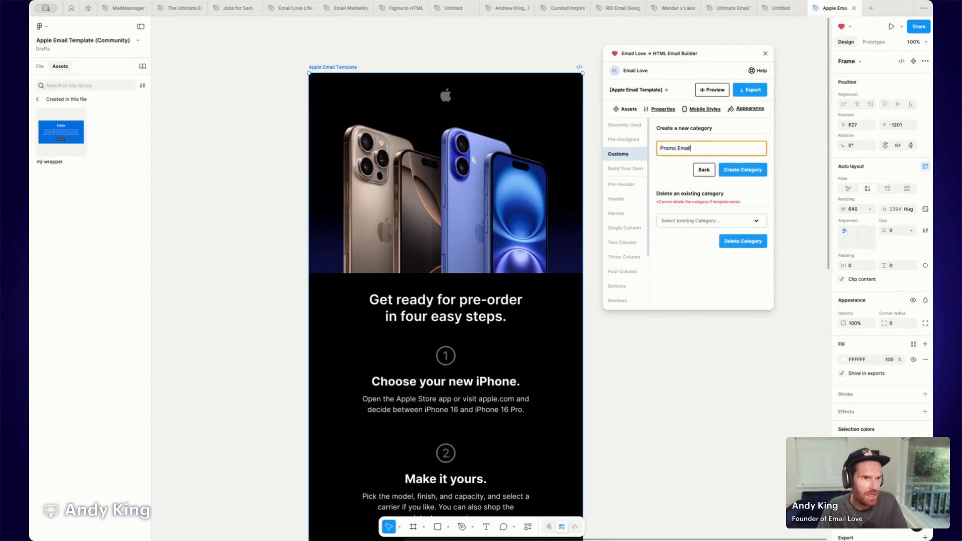
left_click(739, 170)
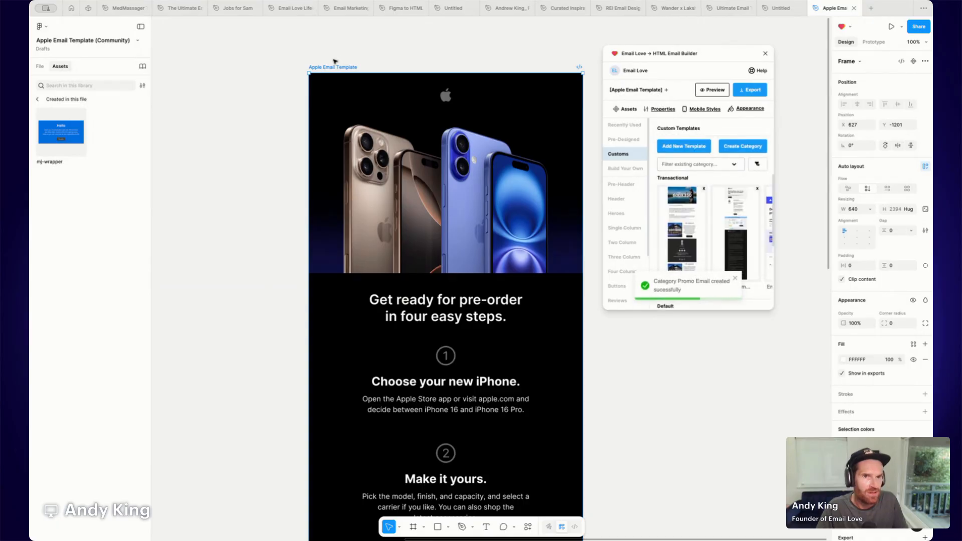
Save the Apple Email Template frame as a new custom template in the Promo Email category.
left_click(694, 150)
left_click(705, 153)
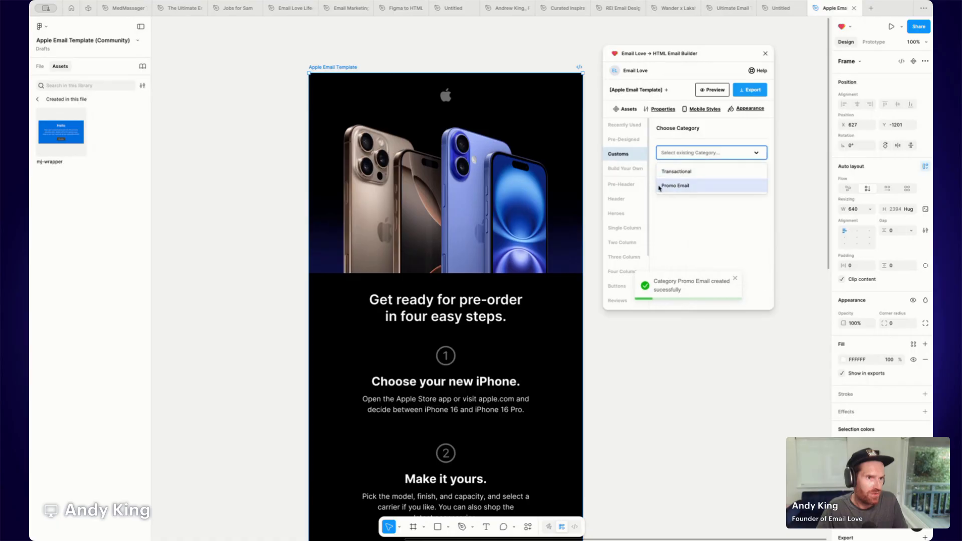
left_click(685, 187)
left_click(745, 174)
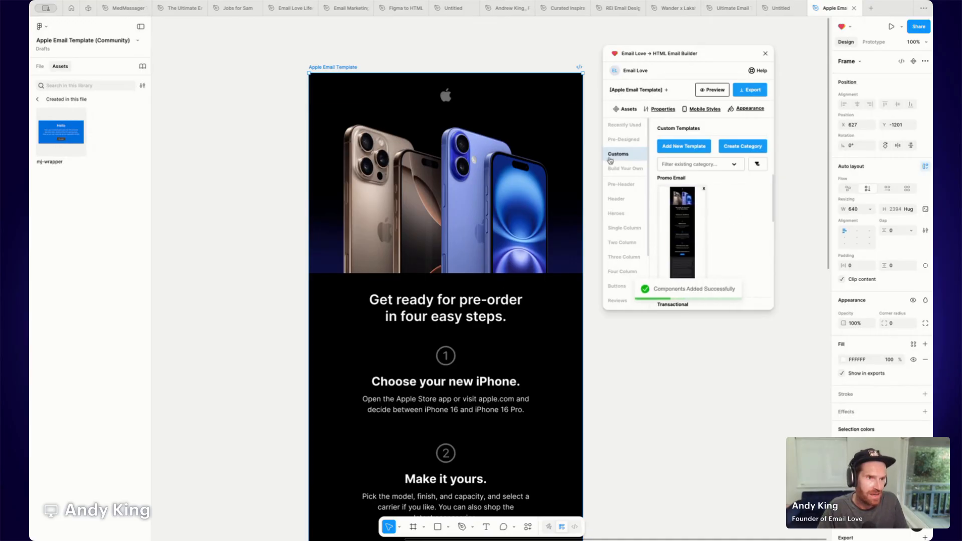
Render the saved Apple Email Template into a new plugin frame, then delete that frame.
left_click(667, 91)
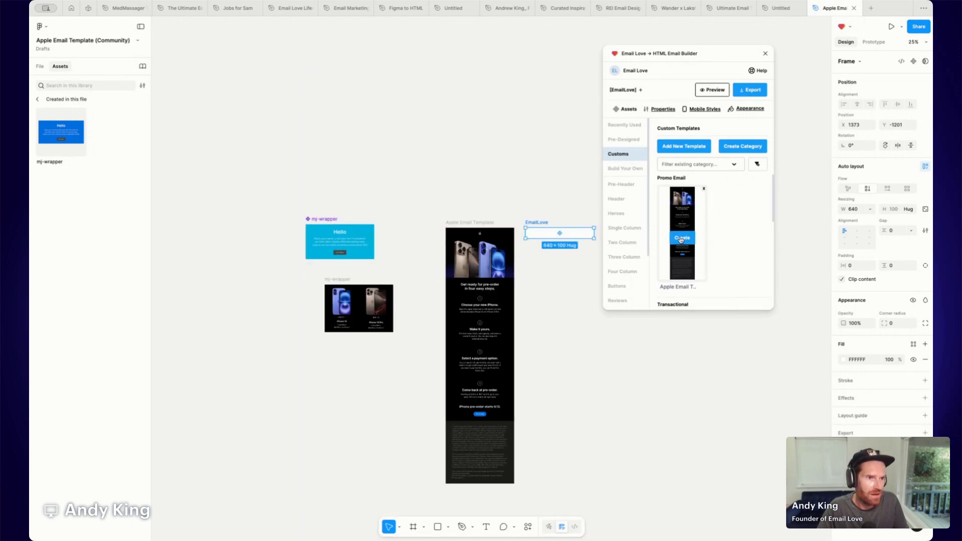
left_click(682, 237)
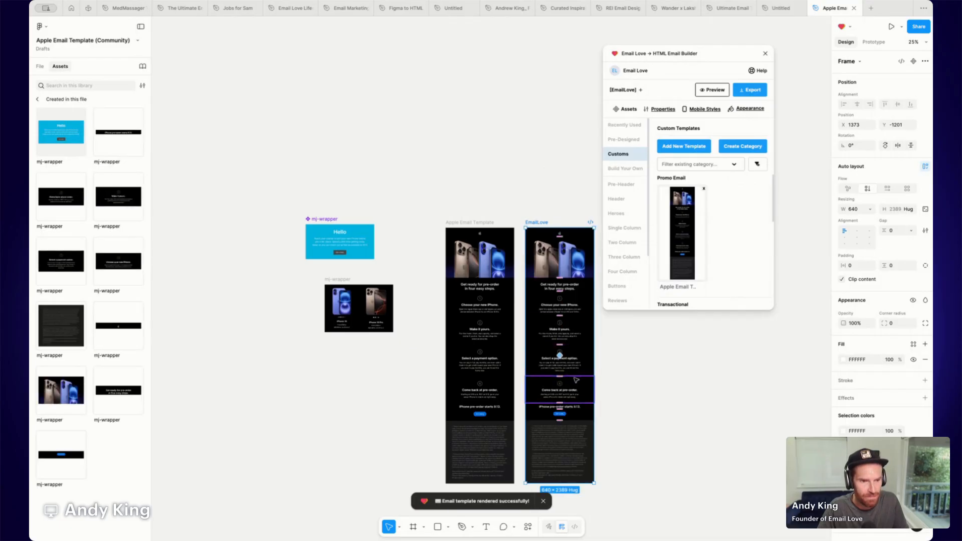
scroll(560, 351, "down", 4)
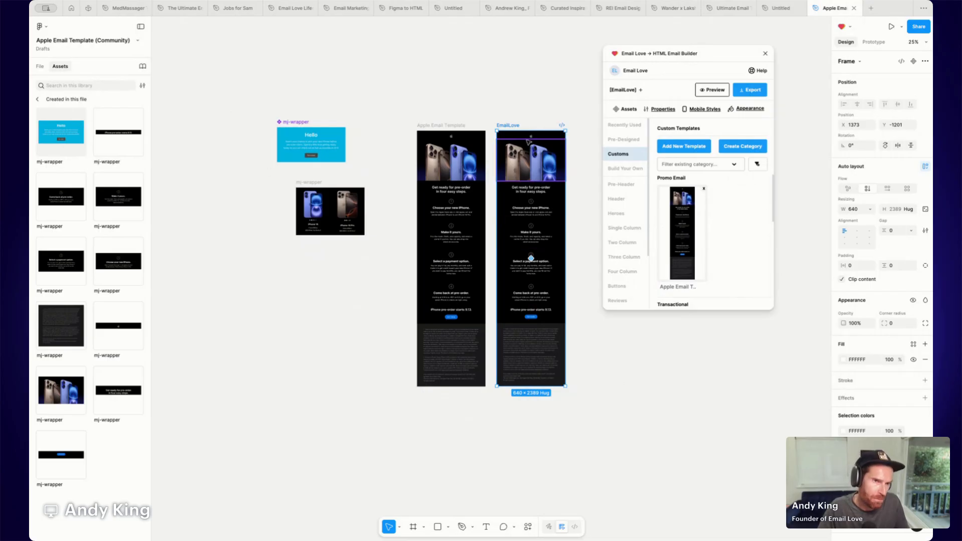
key("Delete")
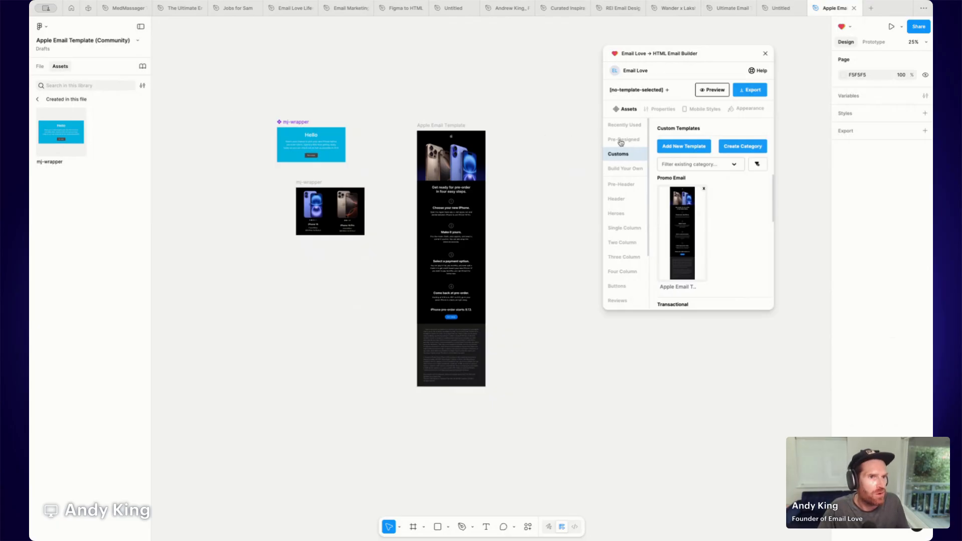
Add a new EmailLove frame and generate a pre-designed template into it from the plugin.
left_click(667, 90)
left_click_drag(466, 271, 539, 132)
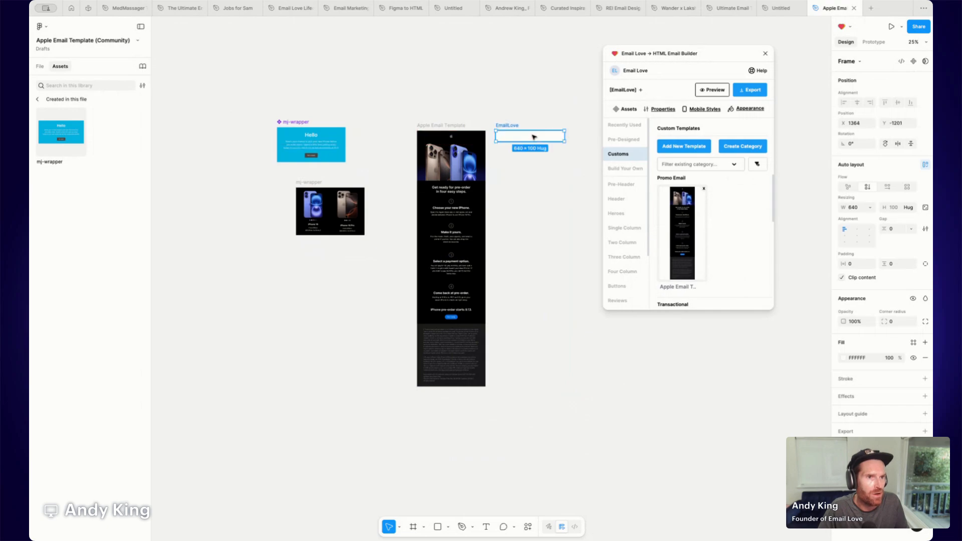
left_click(626, 140)
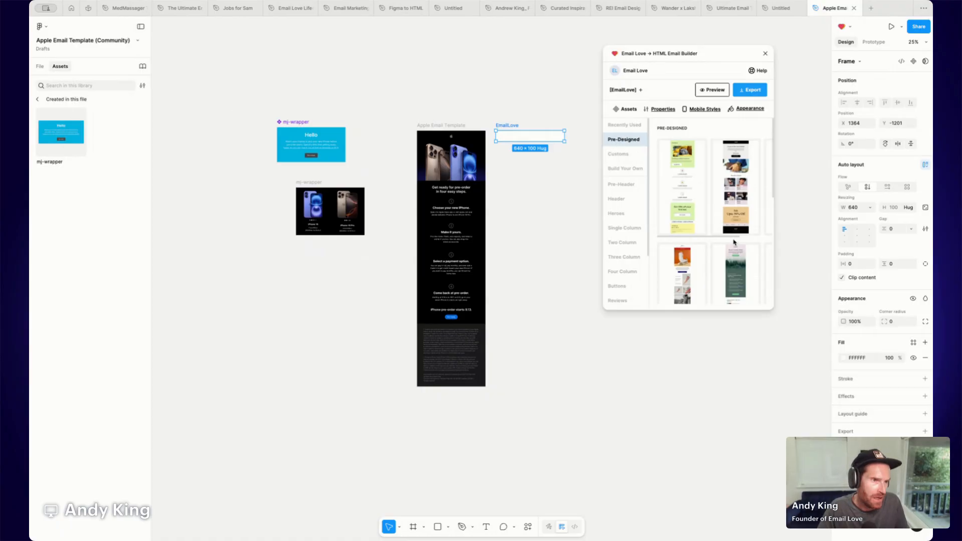
scroll(734, 239, "down", 1)
mouse_move(699, 172)
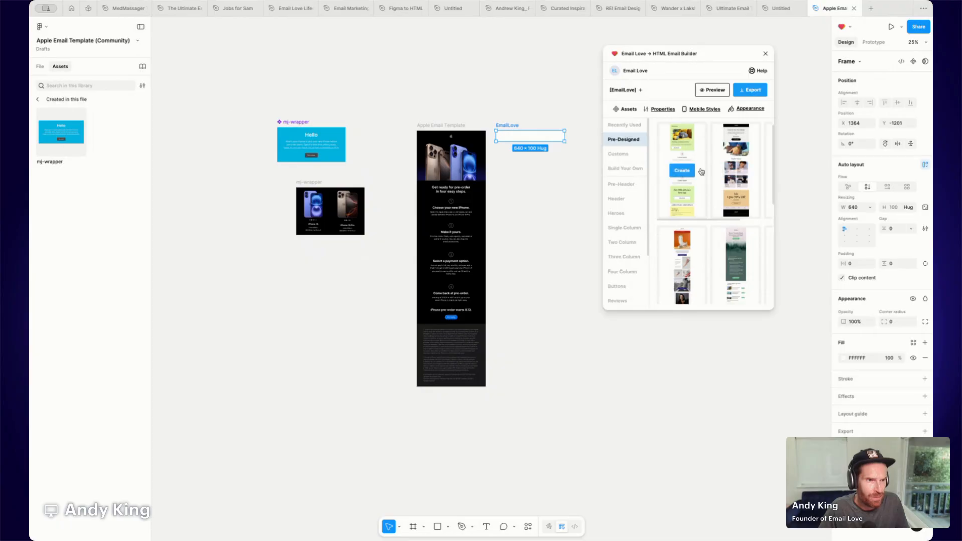
left_click(683, 172)
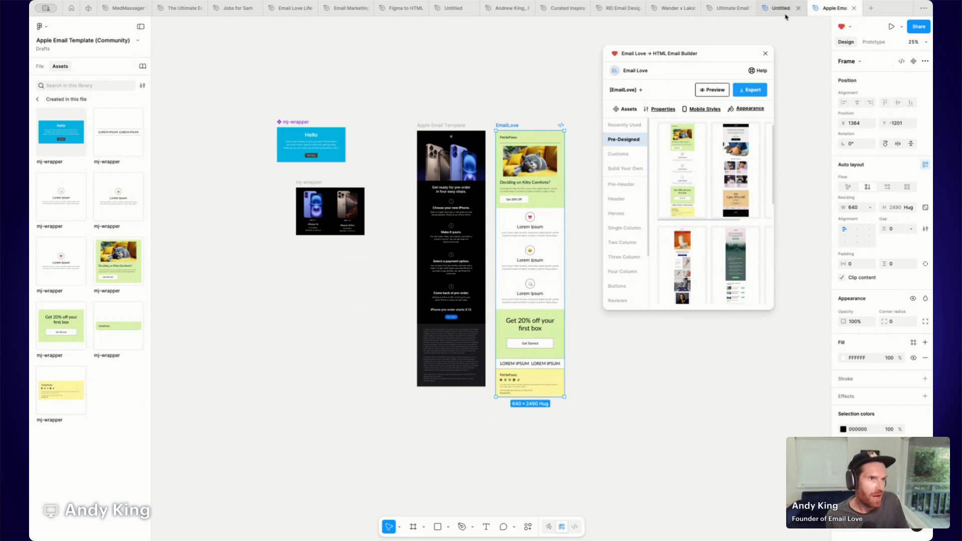
Open the template's community page and browse the Email Love creator profile's email templates.
mouse_move(753, 10)
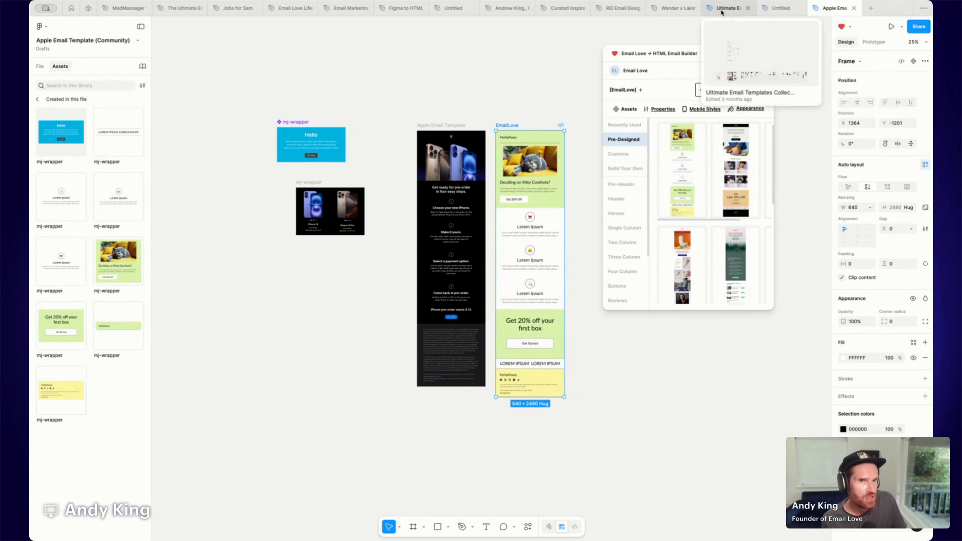
left_click(88, 9)
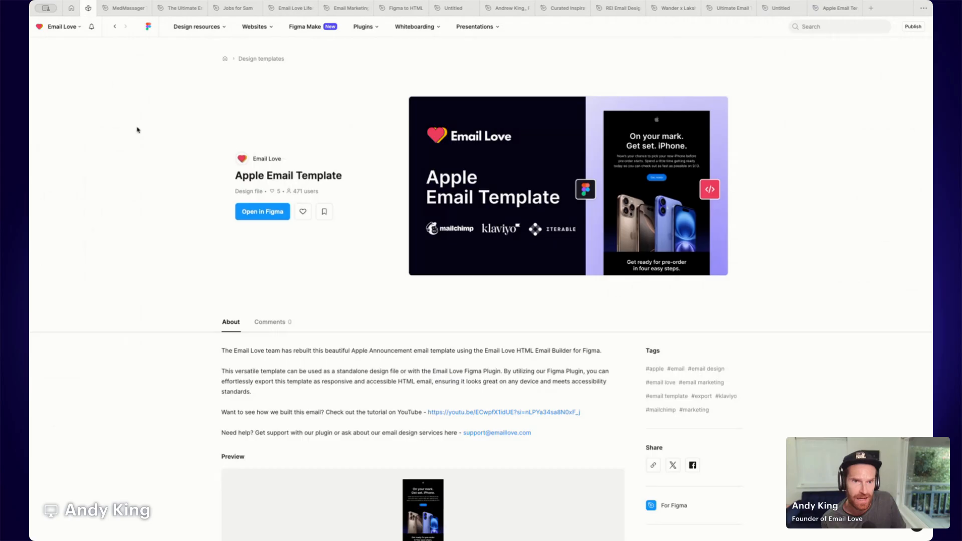
left_click(273, 160)
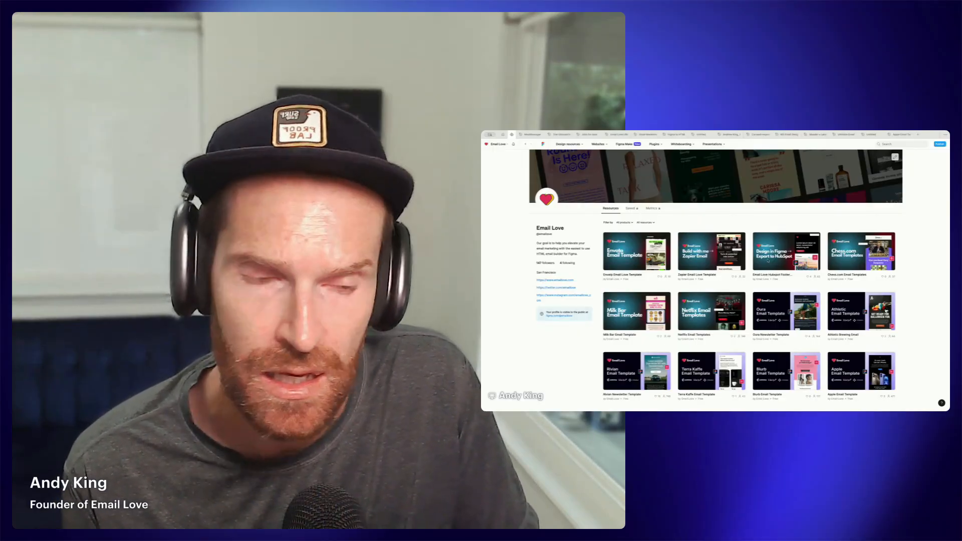
scroll(752, 260, "down", 1)
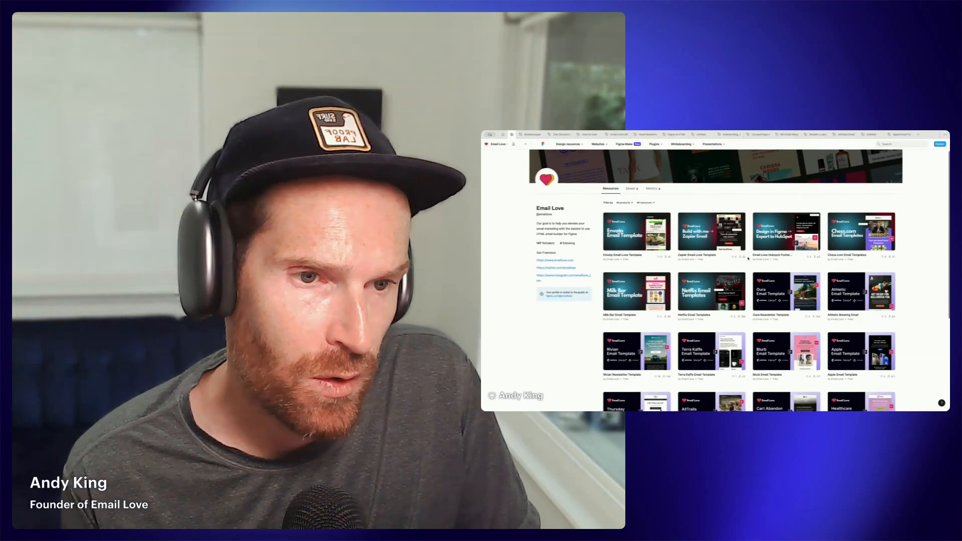